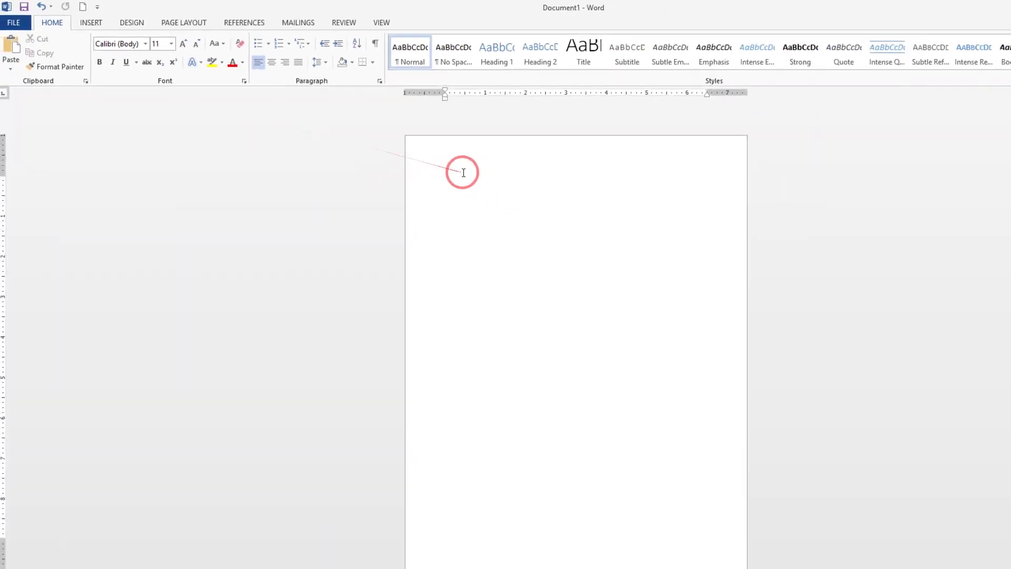
Step: Paste the lines 'This Is my YouTube Channel' and 'Info Tech', then cut the Info Tech line out
type("This Is my YouTube Channel Info Tech")
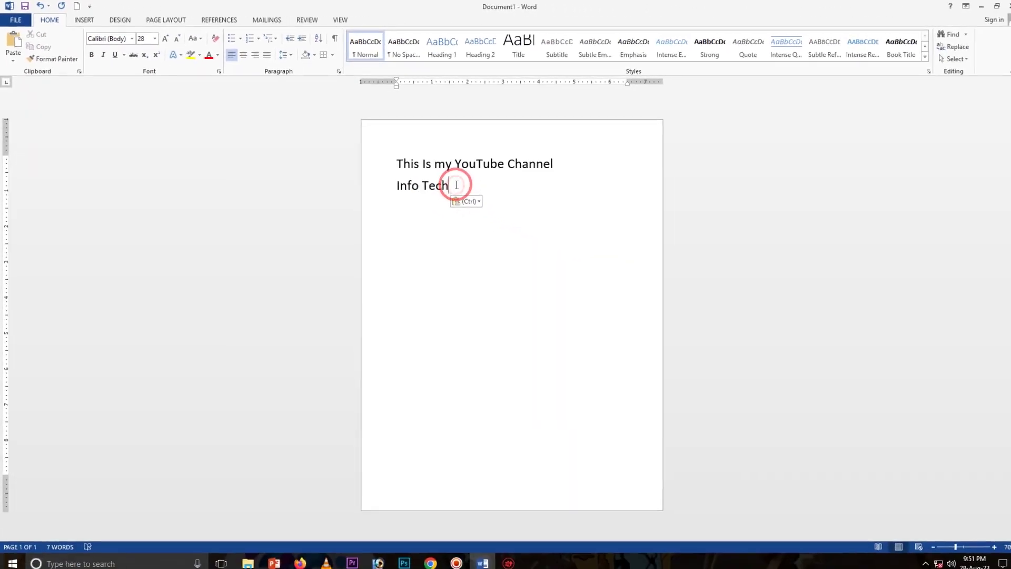
left_click(492, 221)
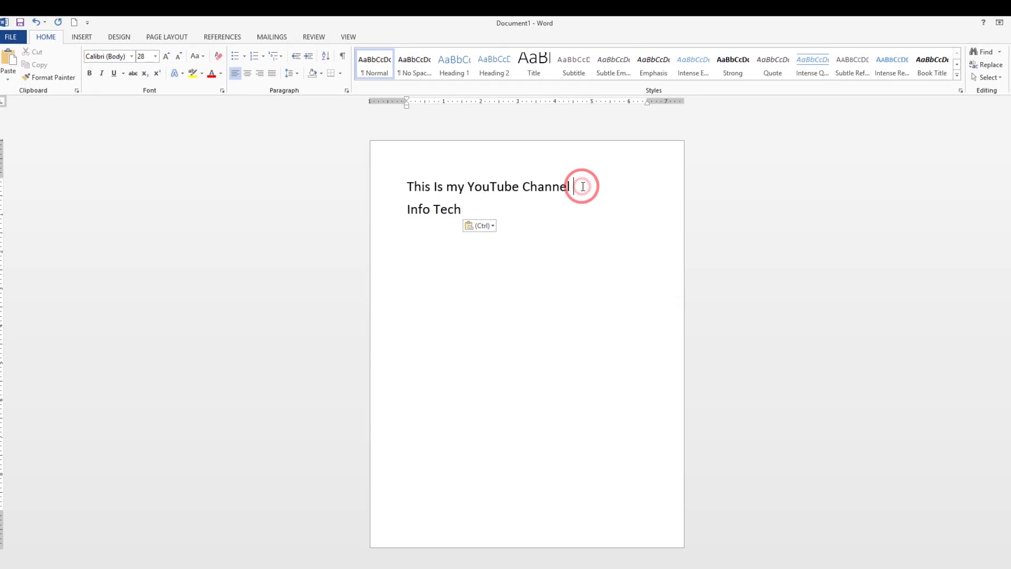
mouse_move(475, 207)
left_mouse_down()
mouse_move(436, 209)
mouse_move(411, 195)
left_mouse_up()
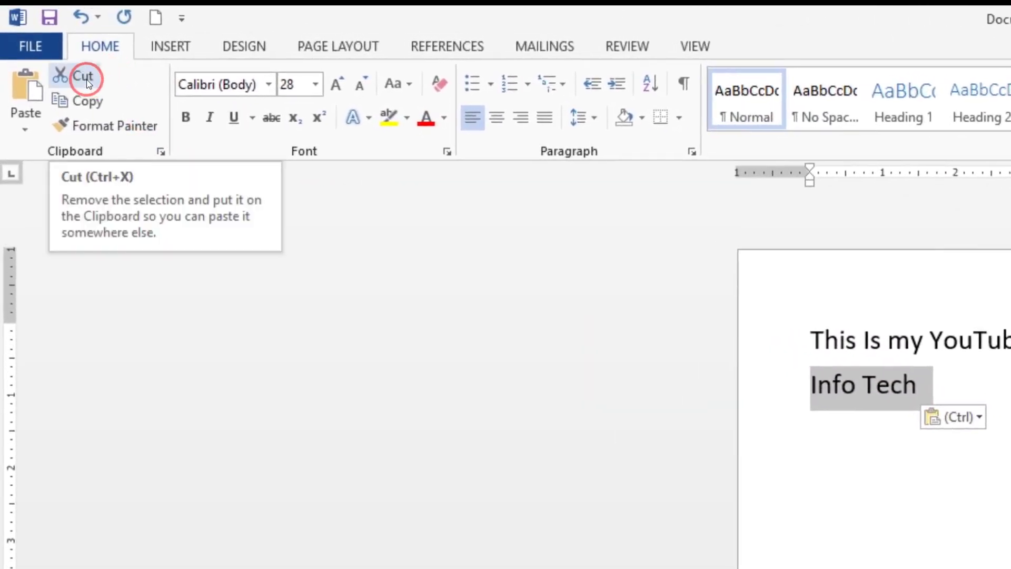
left_click(89, 82)
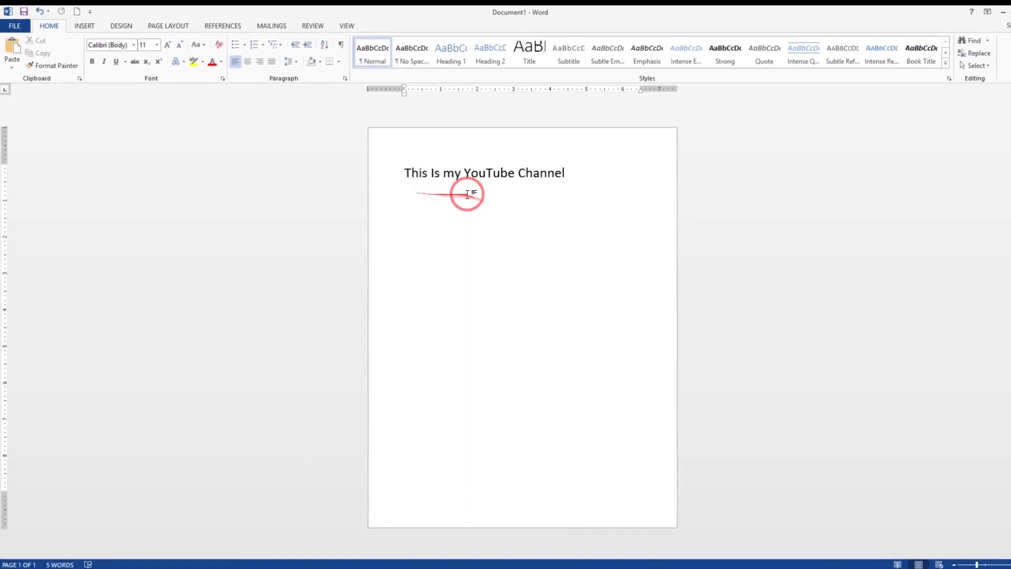
left_click(572, 172)
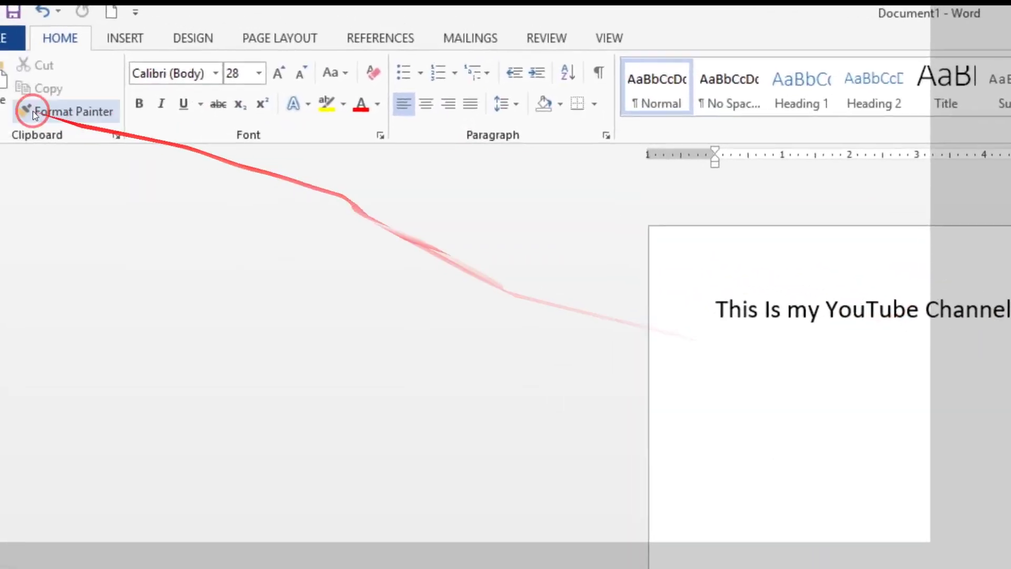
Step: Paste Info Tech right after 'Channel' on the first line, then select and copy it
left_click(21, 111)
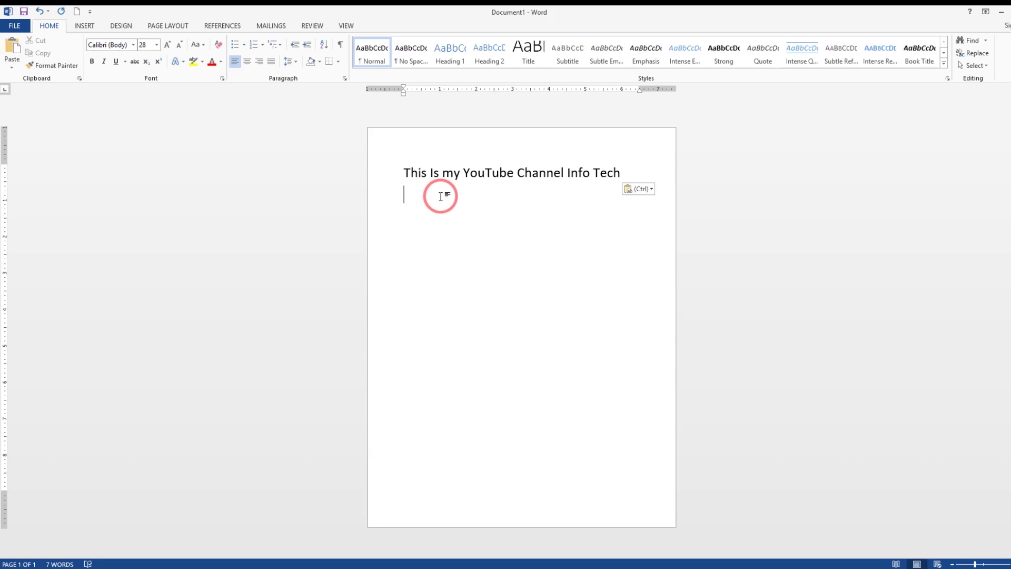
left_click_drag(623, 173, 581, 169)
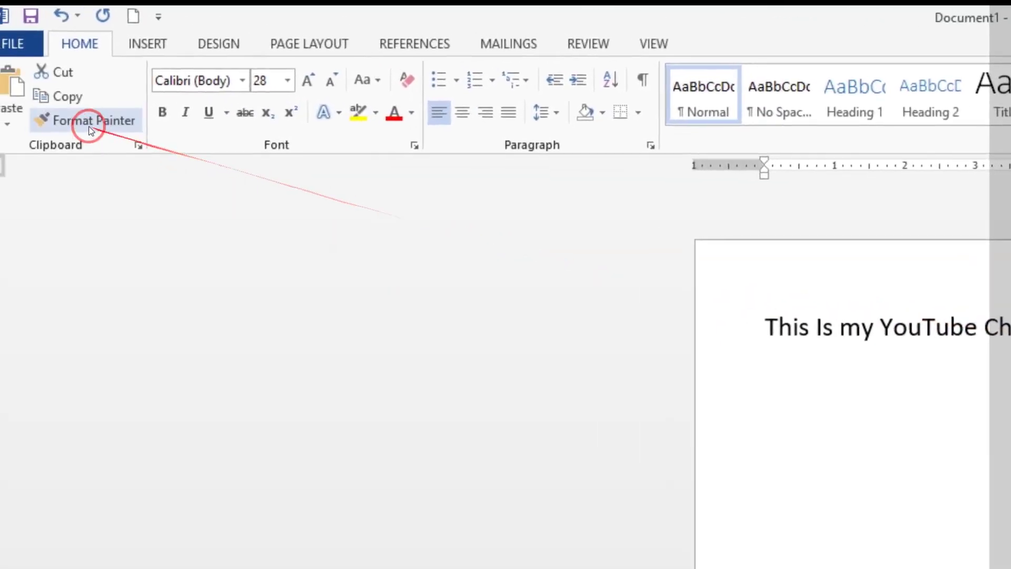
left_click(93, 107)
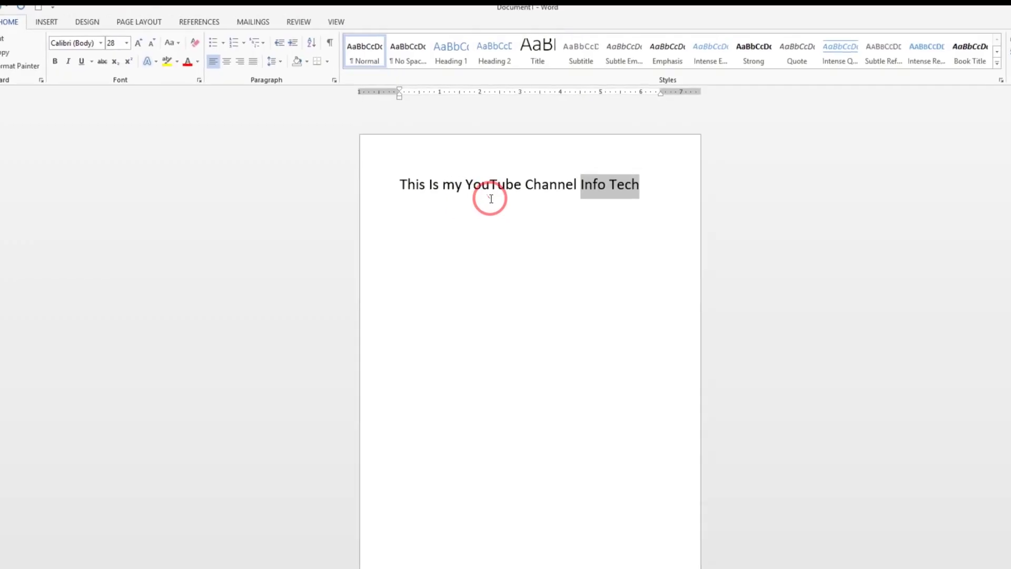
Step: Paste a second Info Tech on line two, then undo that paste
left_click(411, 197)
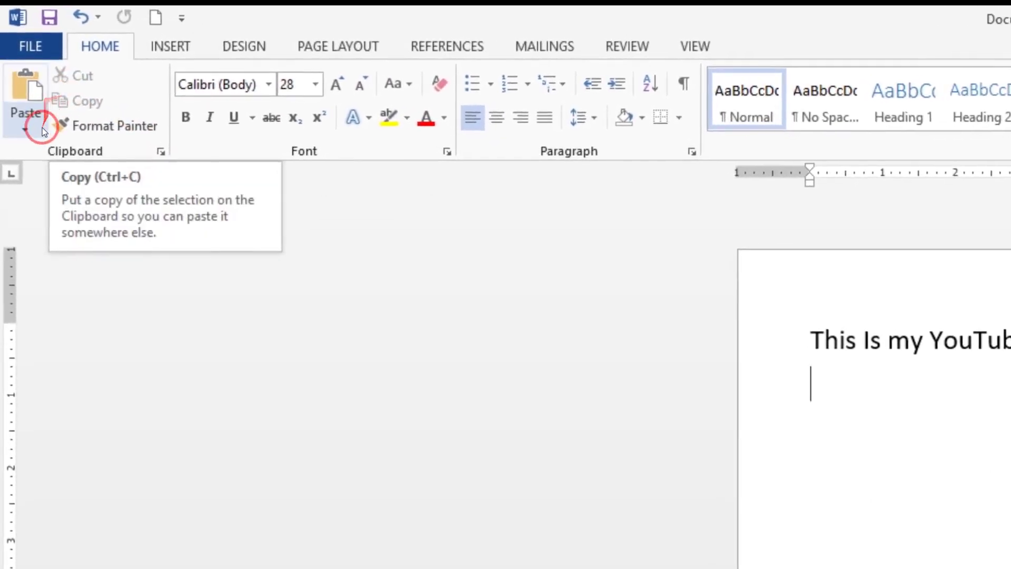
left_click(15, 97)
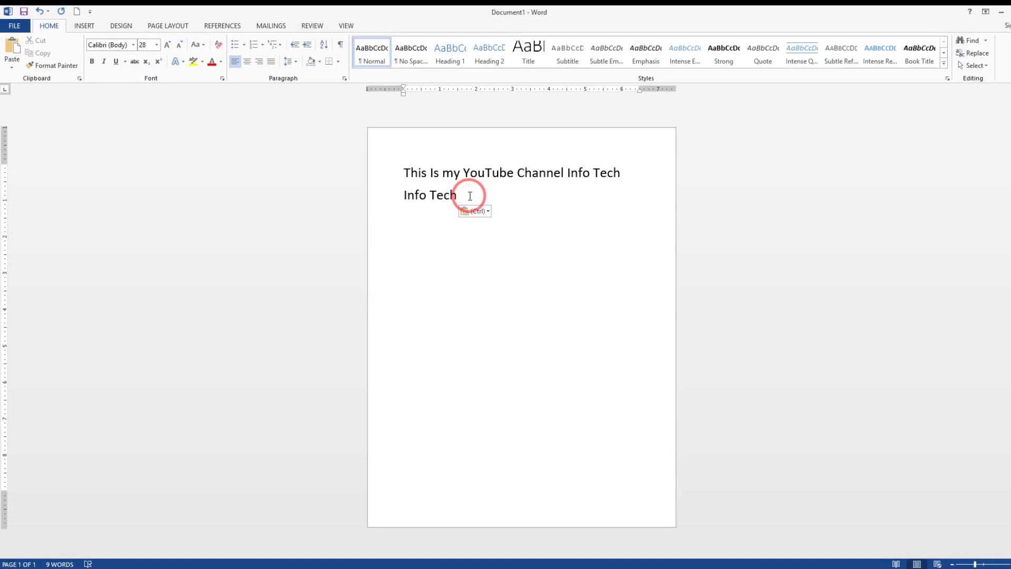
key("ctrl+z")
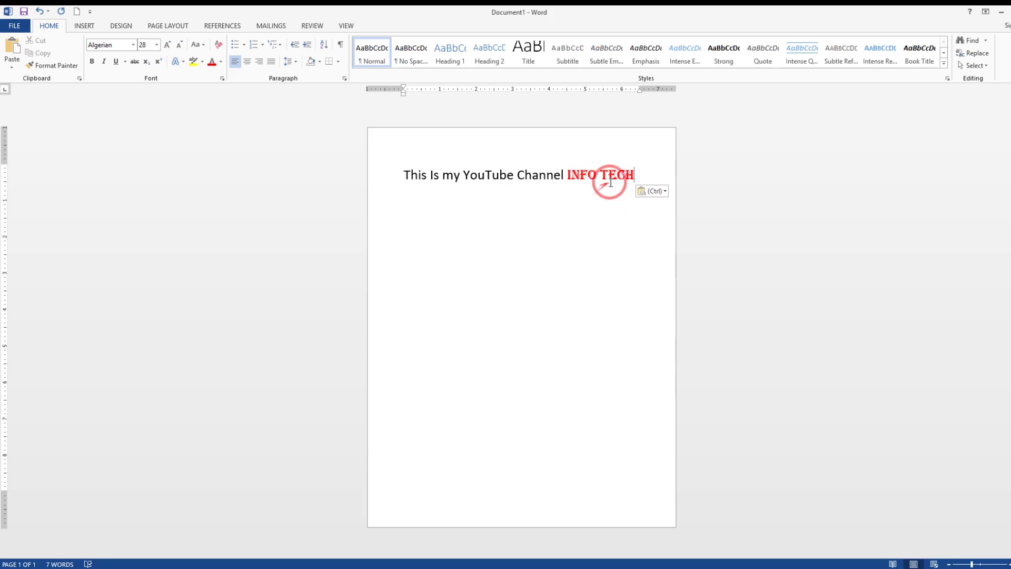
Step: Use Format Painter to copy the red Algerian formatting from INFO TECH onto YouTube
left_click_drag(507, 175, 478, 174)
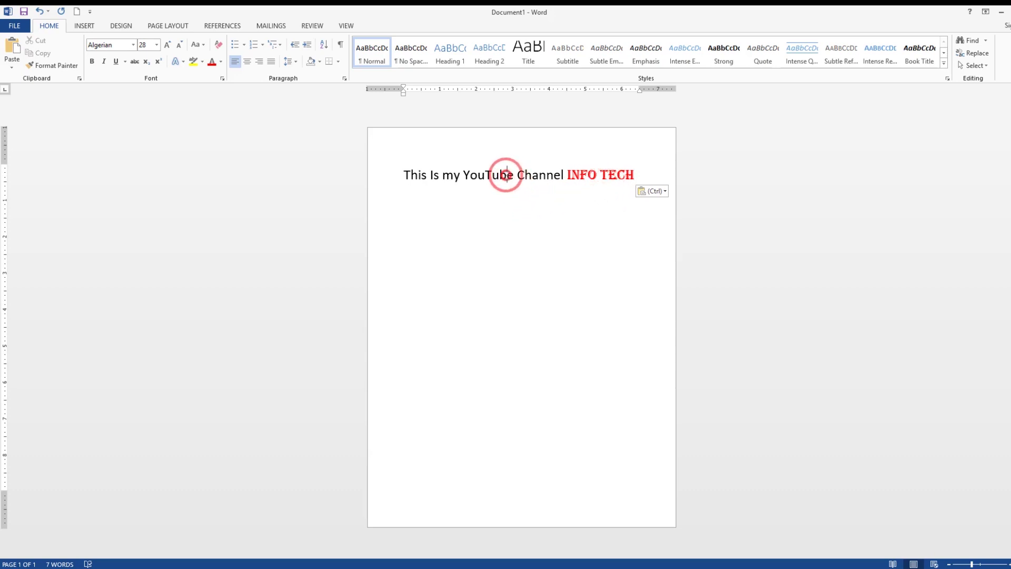
left_click(497, 205)
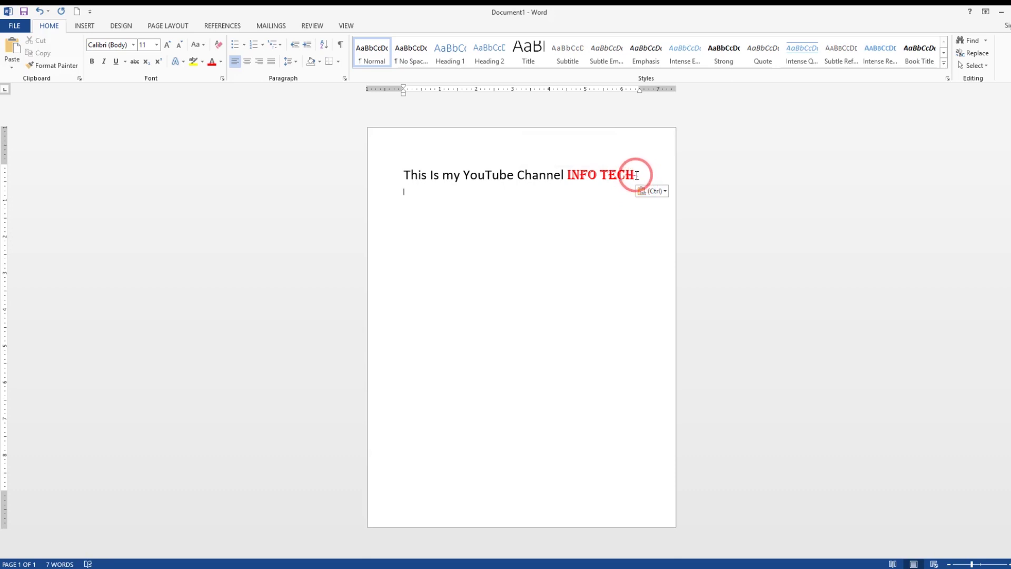
left_click_drag(634, 176, 580, 172)
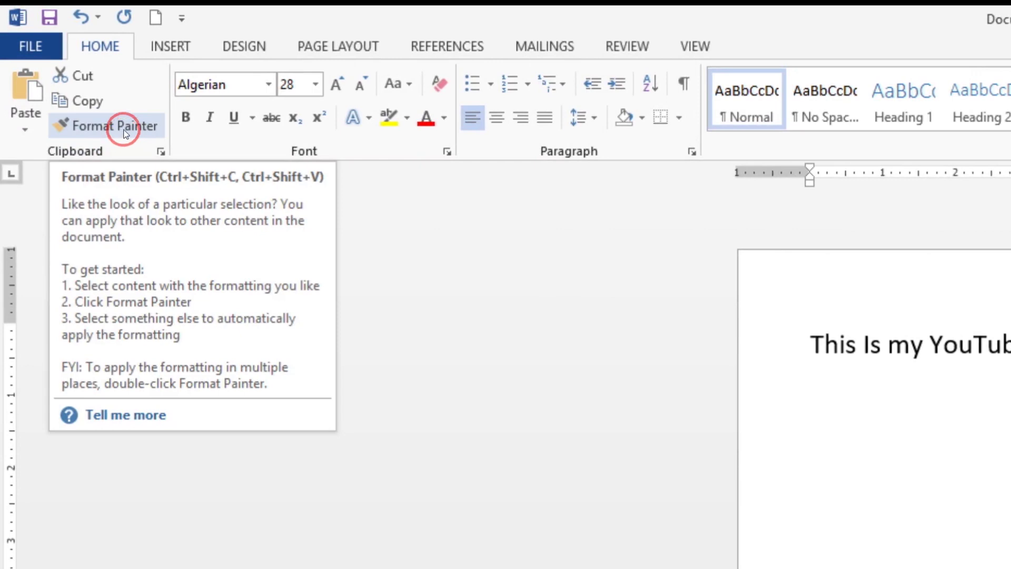
left_click(126, 133)
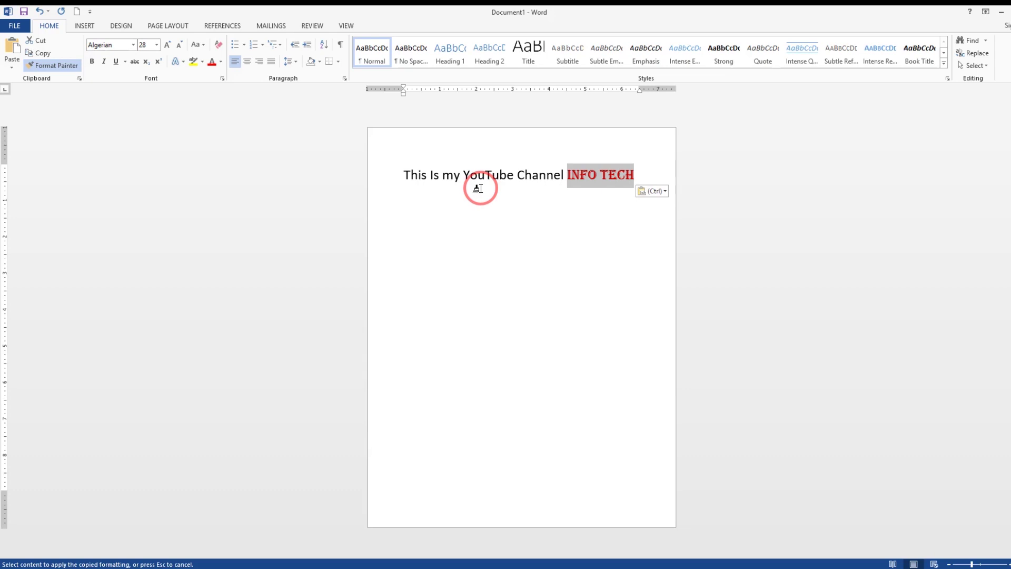
left_click_drag(512, 178, 463, 173)
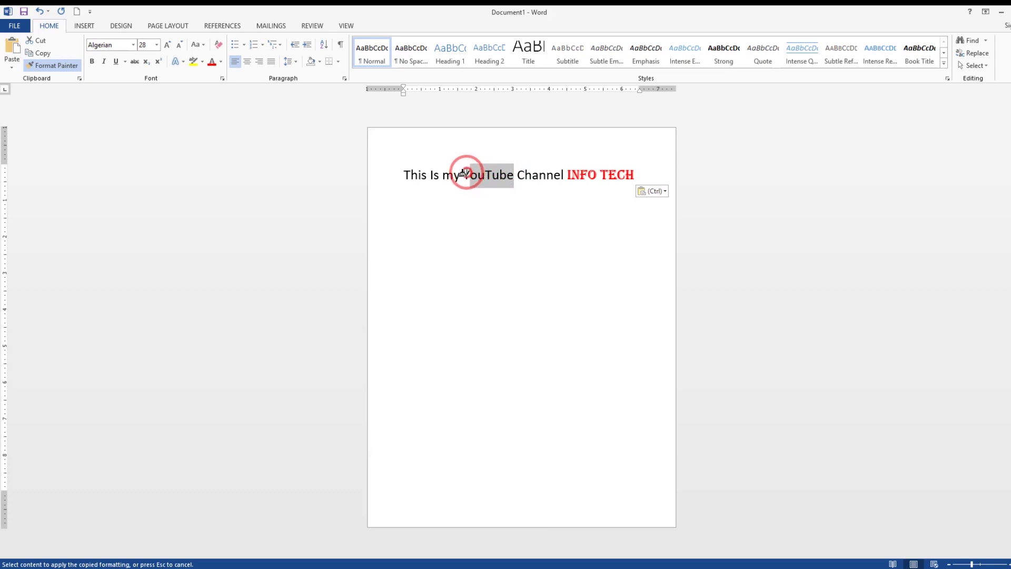
left_click_drag(463, 174, 461, 174)
left_click(476, 210)
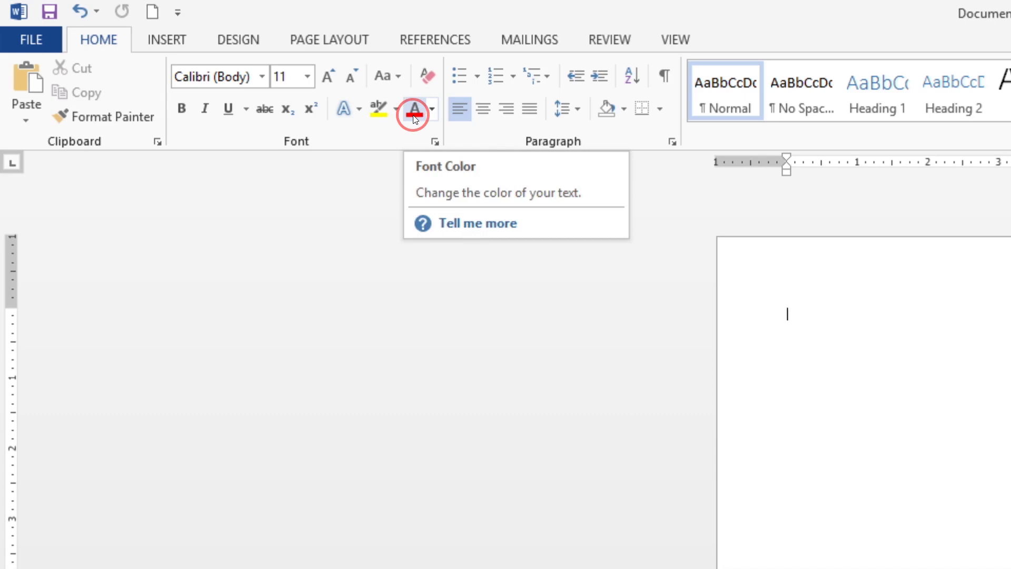
Step: Paste 'This Is my YouTube Channel Info Tech' and set the line in Adobe Heiti Std R
type("This Is my YouTube Channel Info Tech")
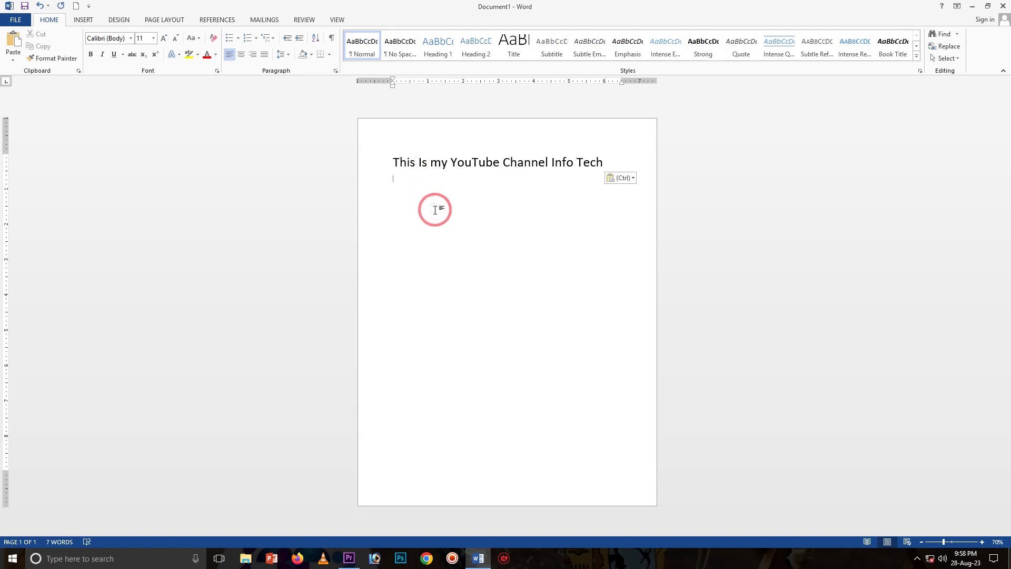
left_click_drag(610, 162, 392, 162)
left_click(131, 38)
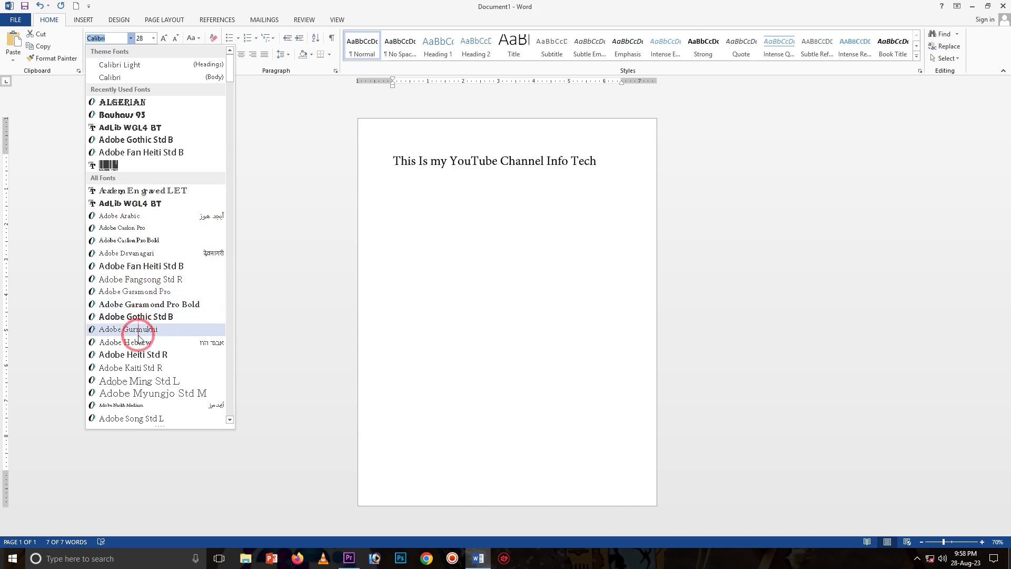
left_click(136, 355)
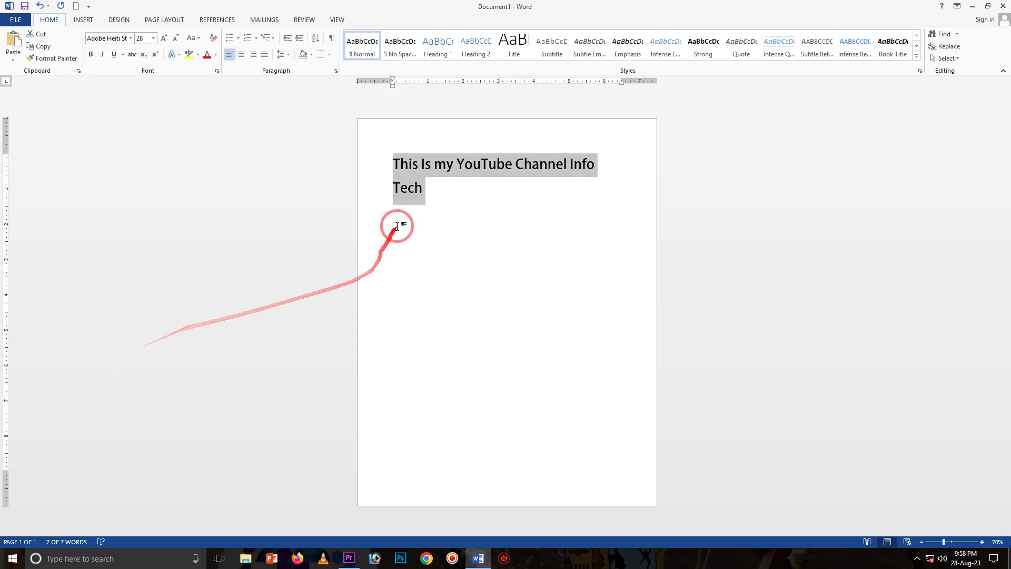
left_click(429, 198)
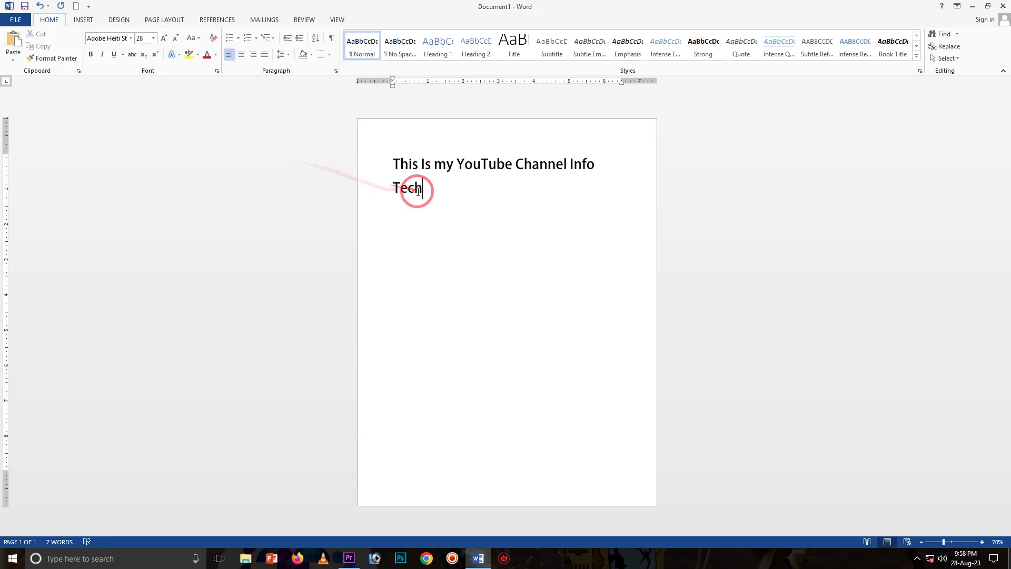
left_click_drag(424, 191, 394, 169)
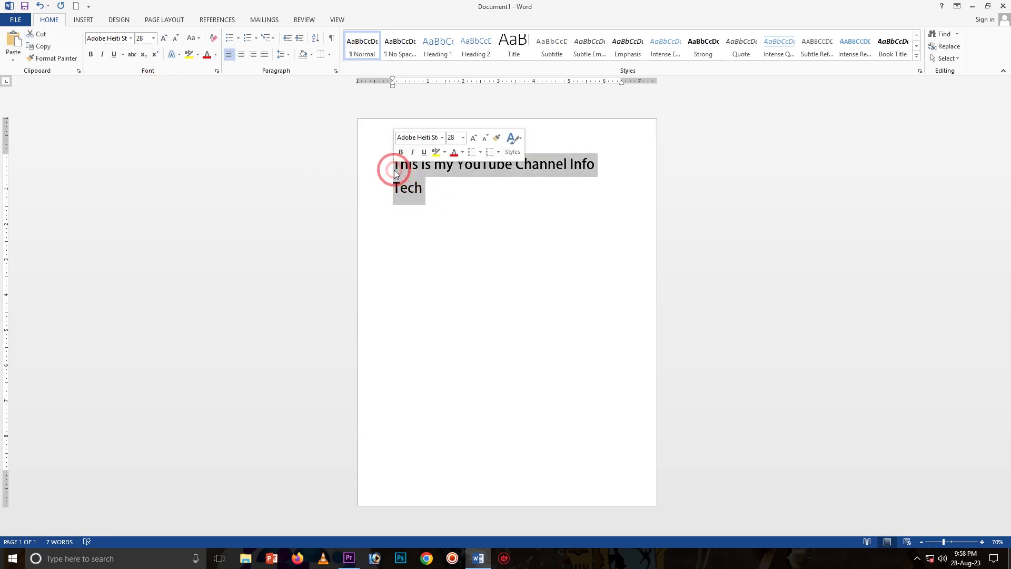
left_click(153, 39)
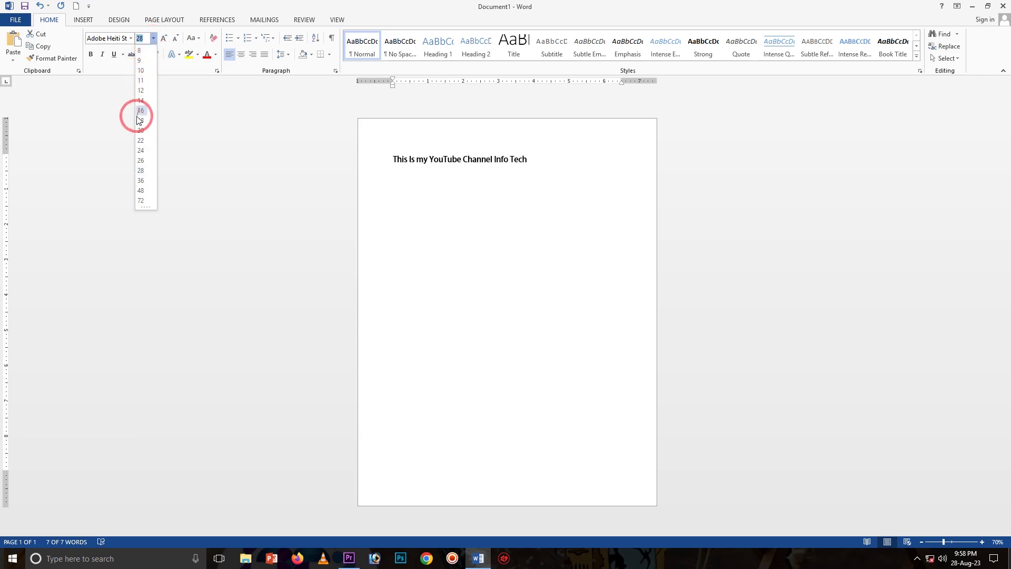
Step: Set the line to 26 pt, then grow it step by step up to 90 pt
left_click(141, 160)
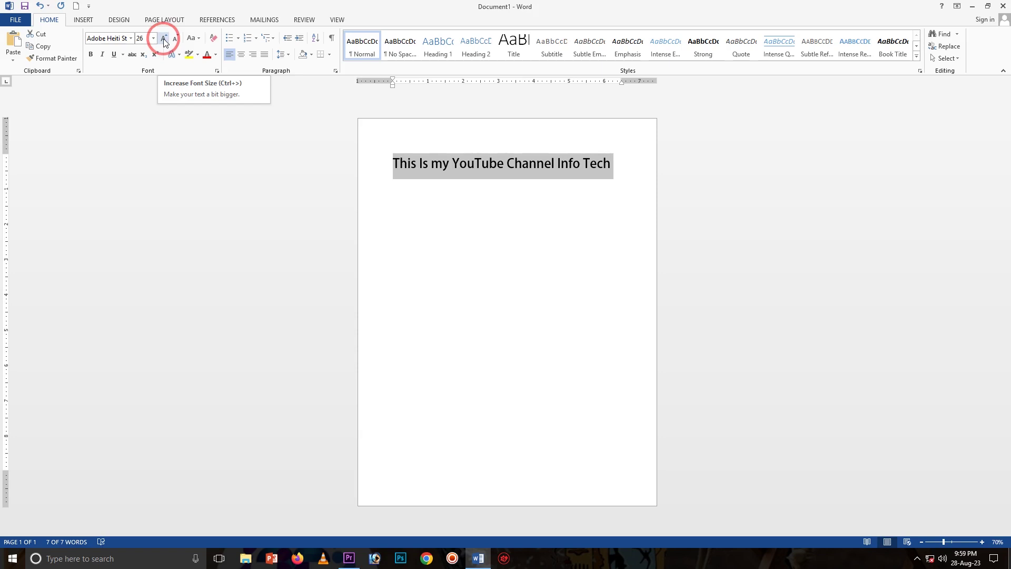
left_click(165, 42)
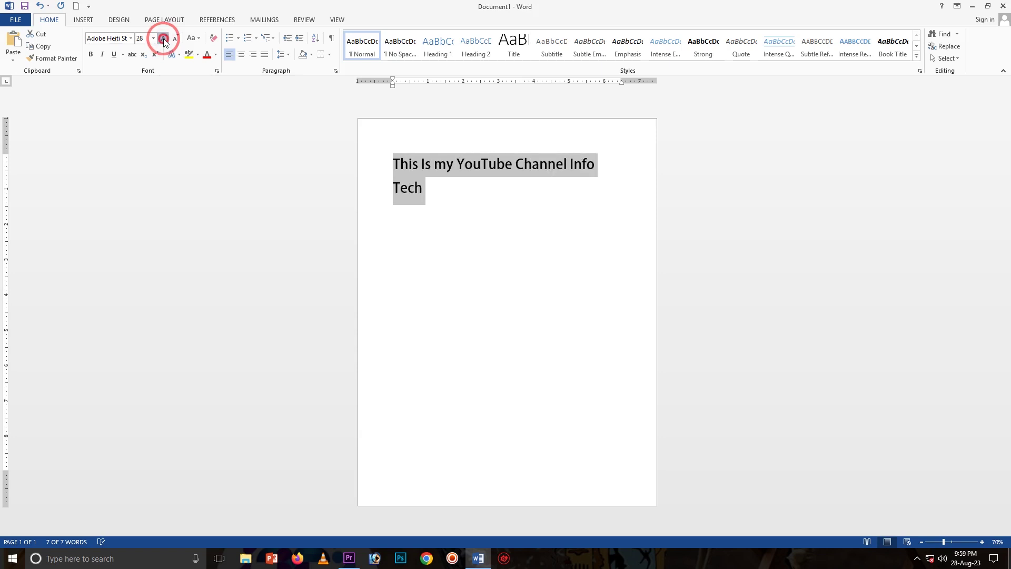
left_click(165, 42)
left_click(164, 42)
left_click(165, 42)
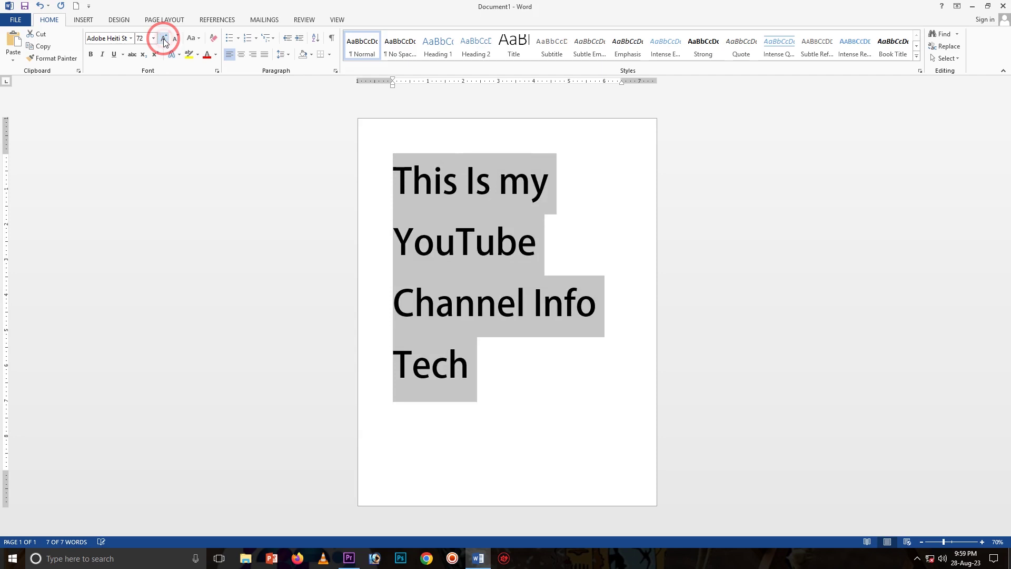
left_click(165, 42)
left_click(165, 42)
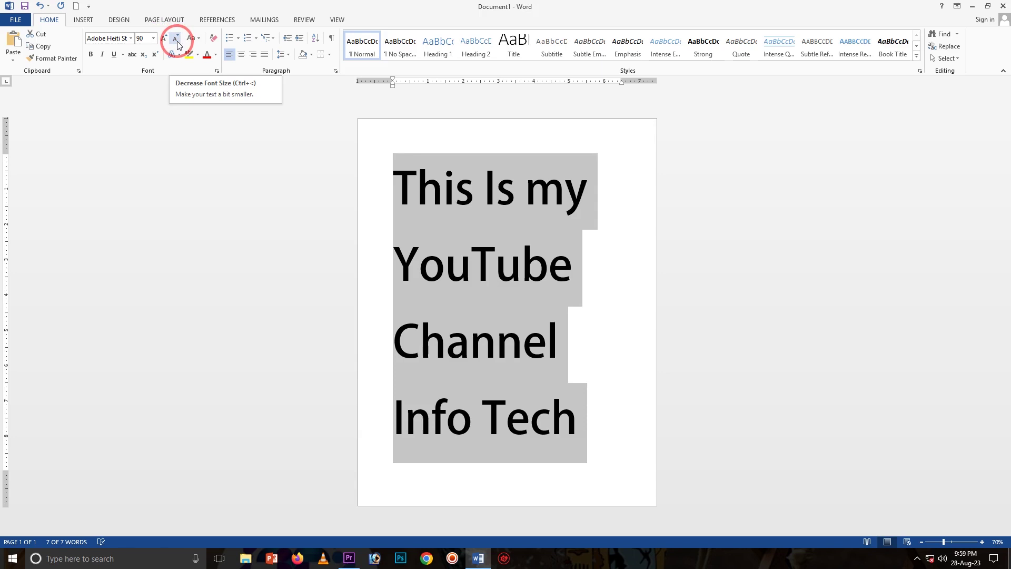
Step: Shrink the line step by step from 90 pt back down to 26 pt
left_click(175, 40)
left_click(175, 40)
left_click(175, 40)
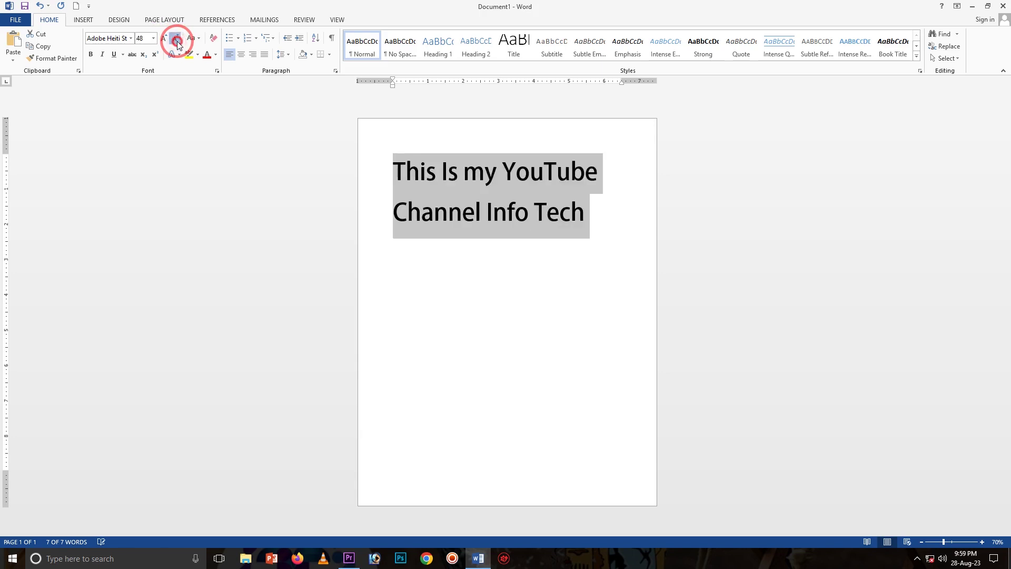
left_click(175, 40)
left_click(175, 40)
left_click(176, 41)
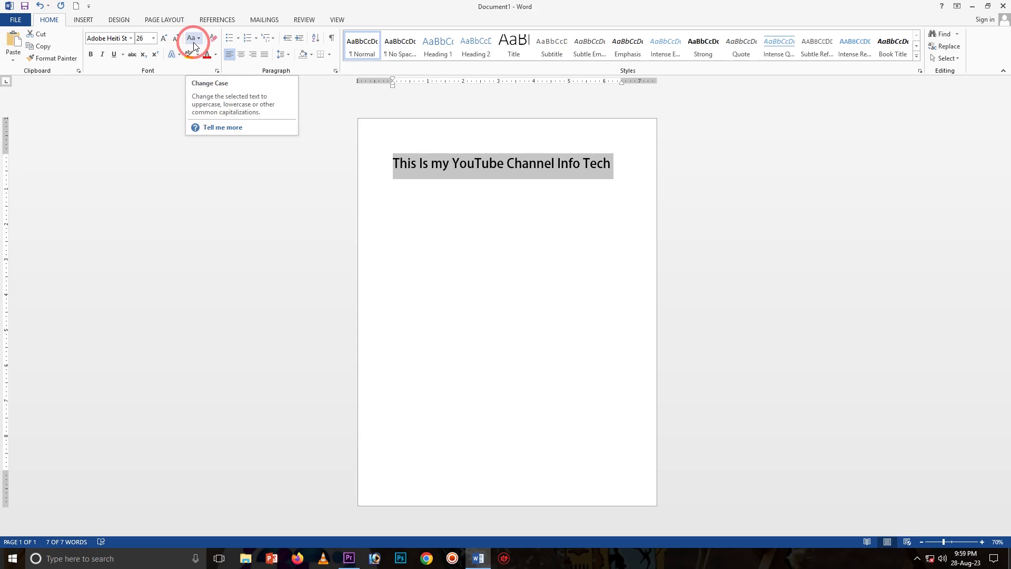
Step: Change the line's case to lowercase, then to UPPERCASE
left_click(194, 47)
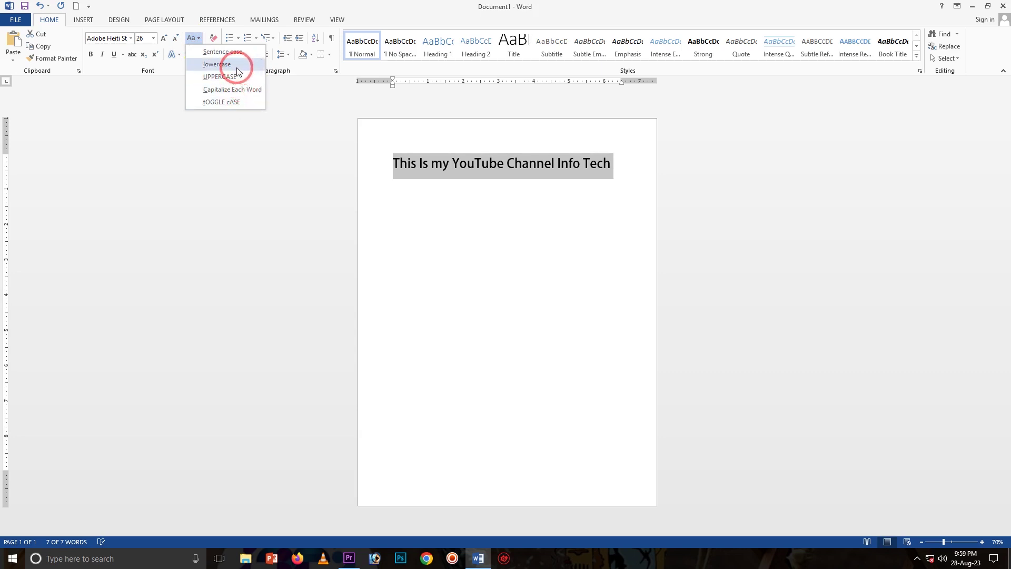
left_click(237, 71)
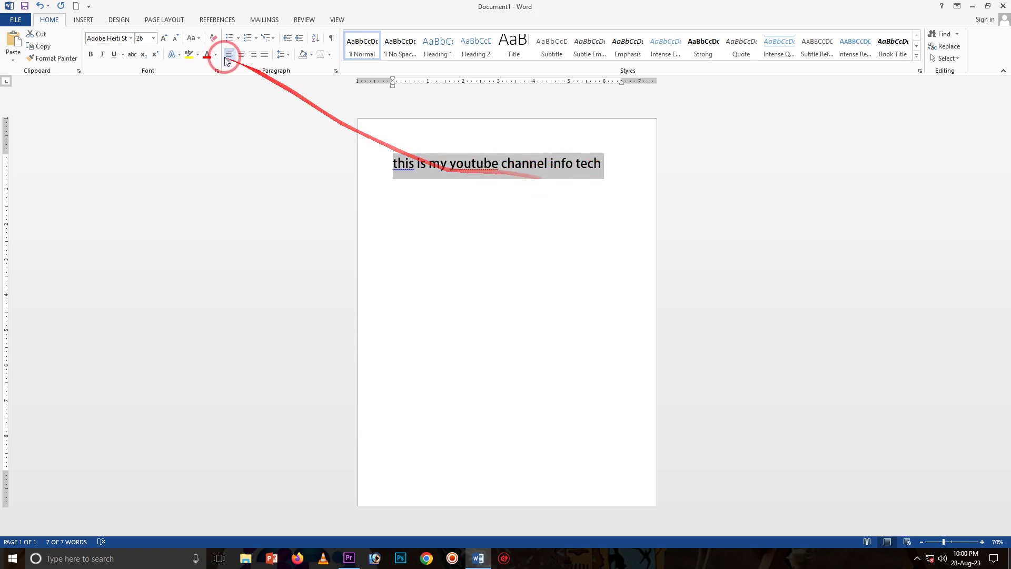
left_click(193, 38)
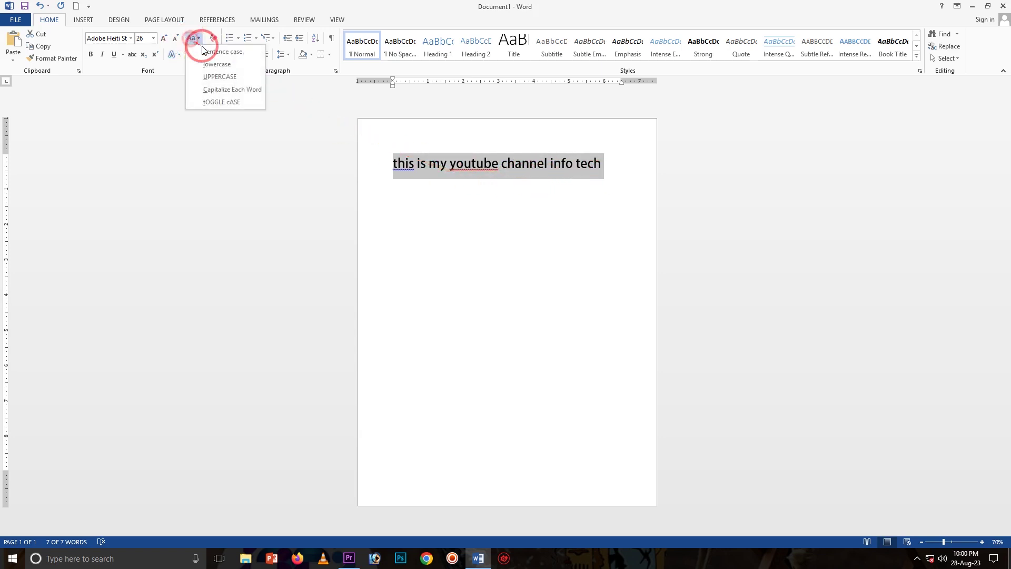
left_click(238, 79)
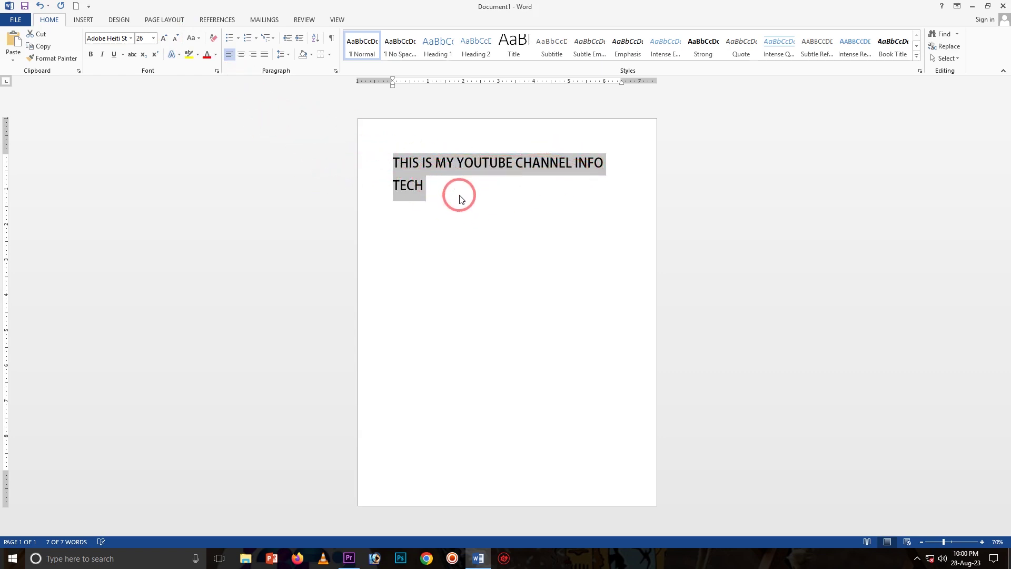
Step: Apply Capitalize Each Word, then tOGGLE cASE to the line
left_click(194, 38)
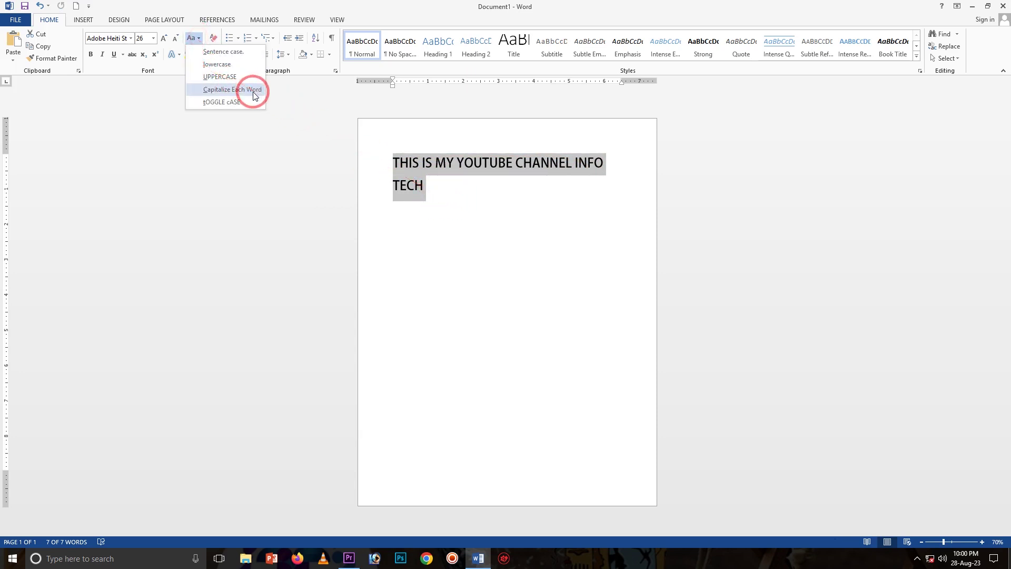
left_click(253, 89)
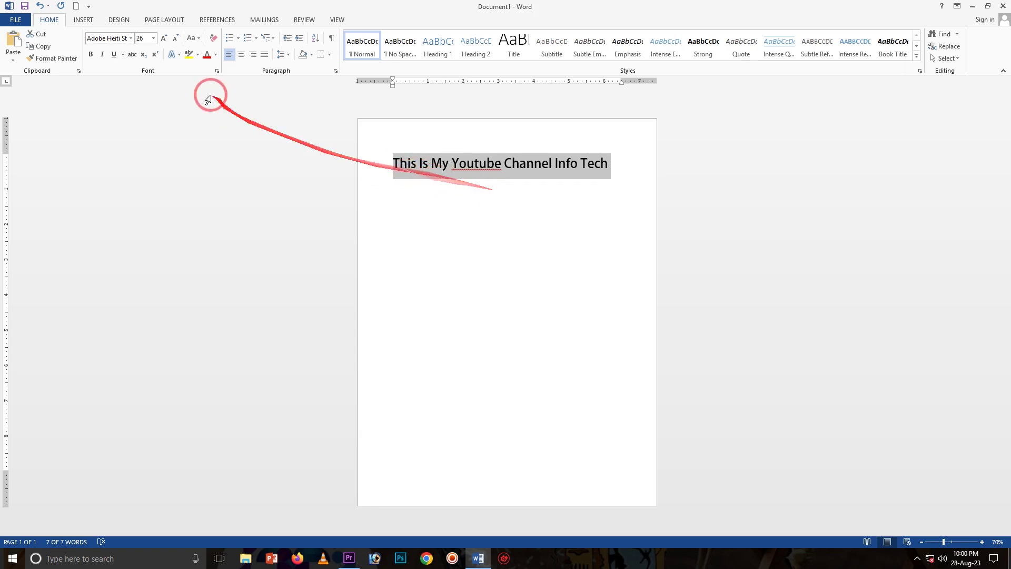
left_click(200, 44)
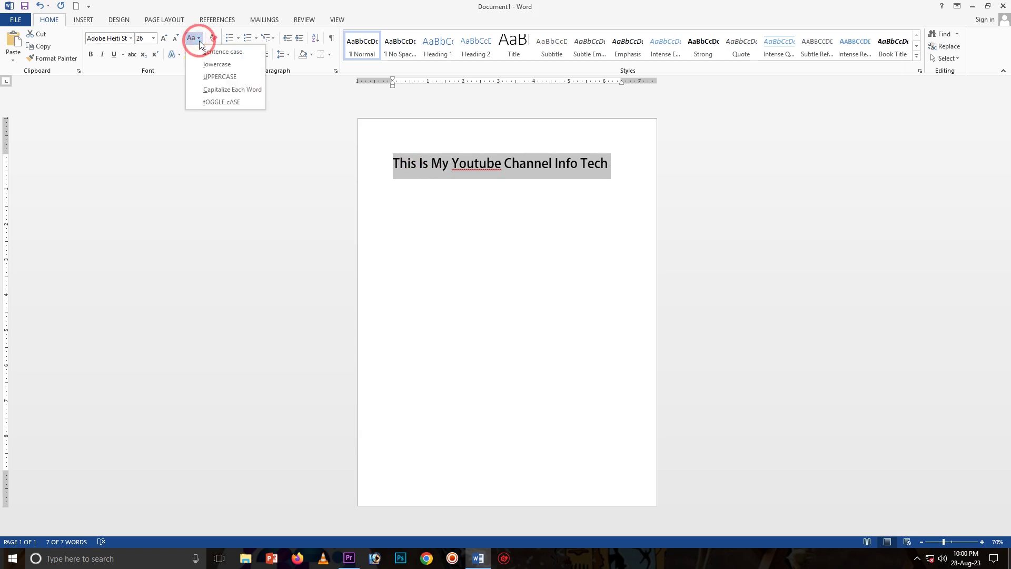
left_click(251, 102)
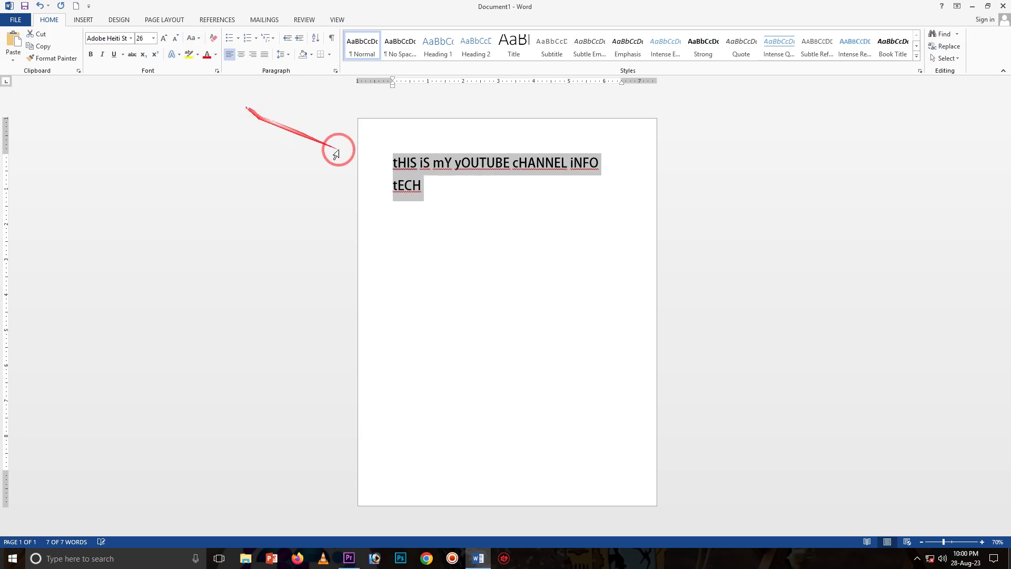
left_click(434, 191)
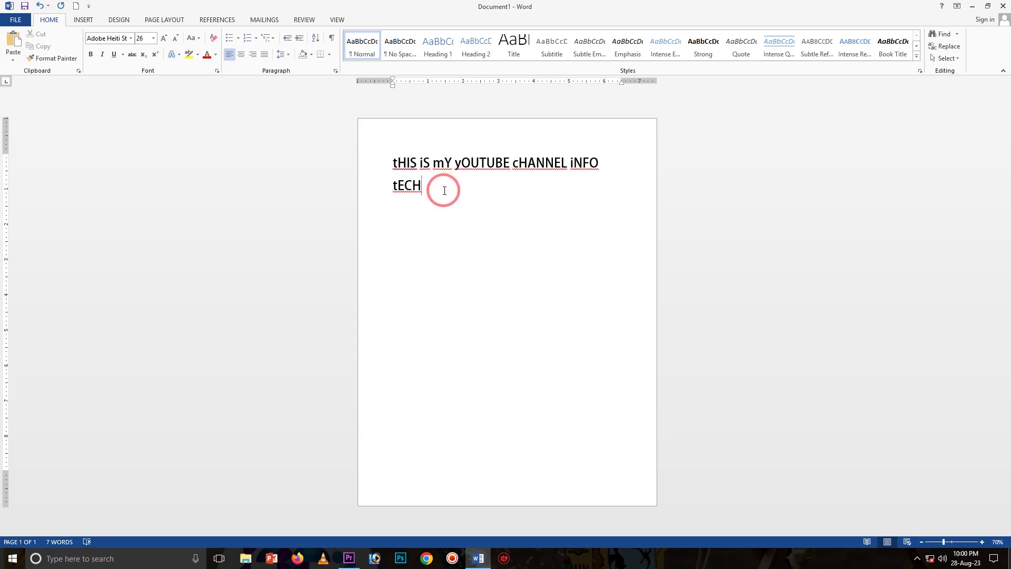
left_click_drag(609, 163, 399, 160)
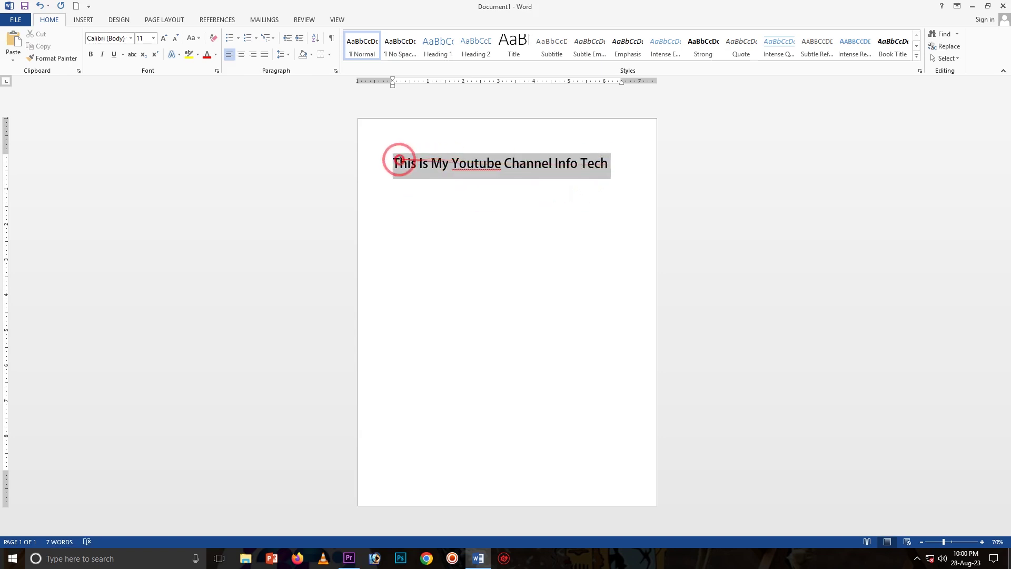
left_click(90, 55)
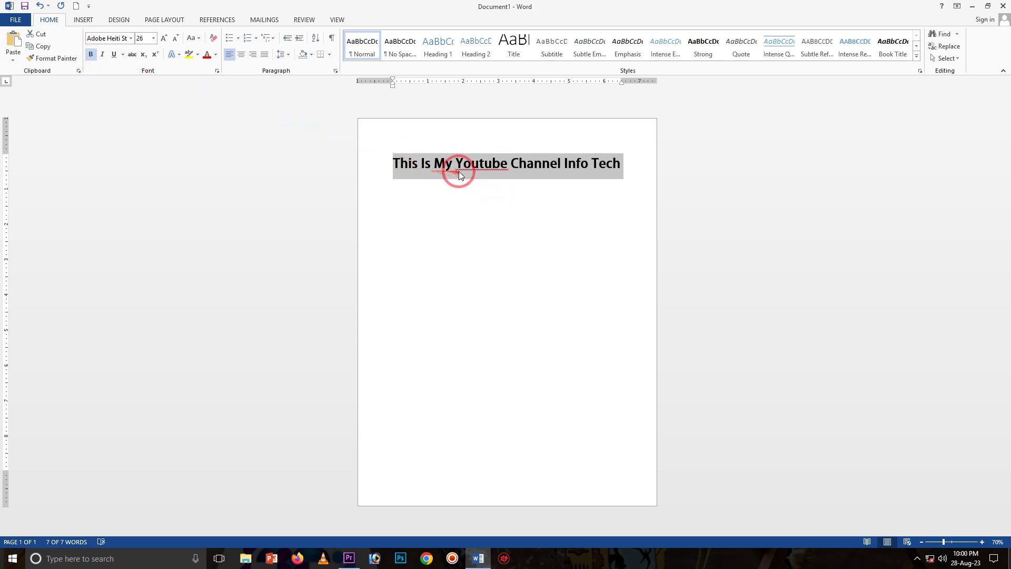
left_click(631, 167)
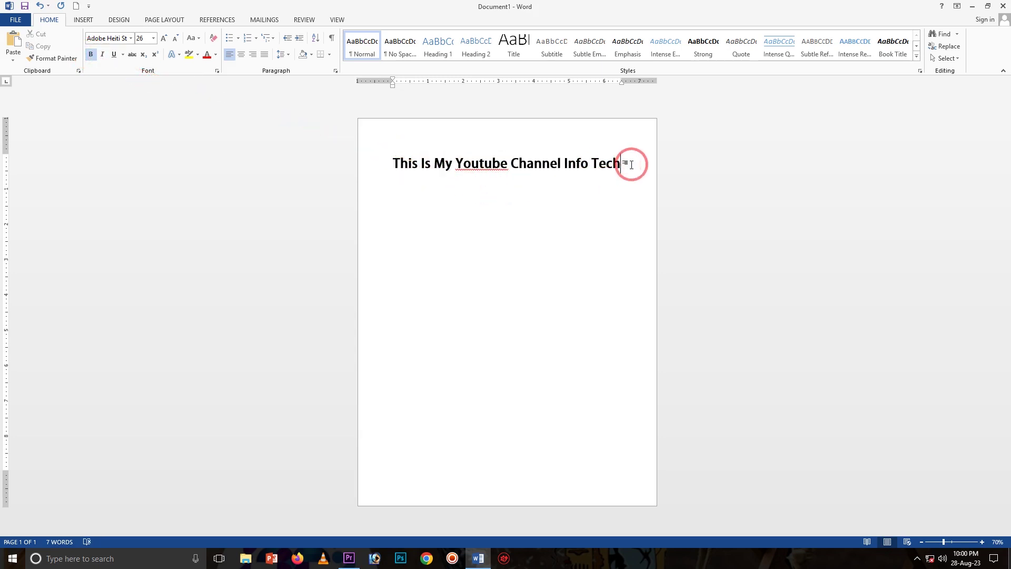
triple_click(632, 166)
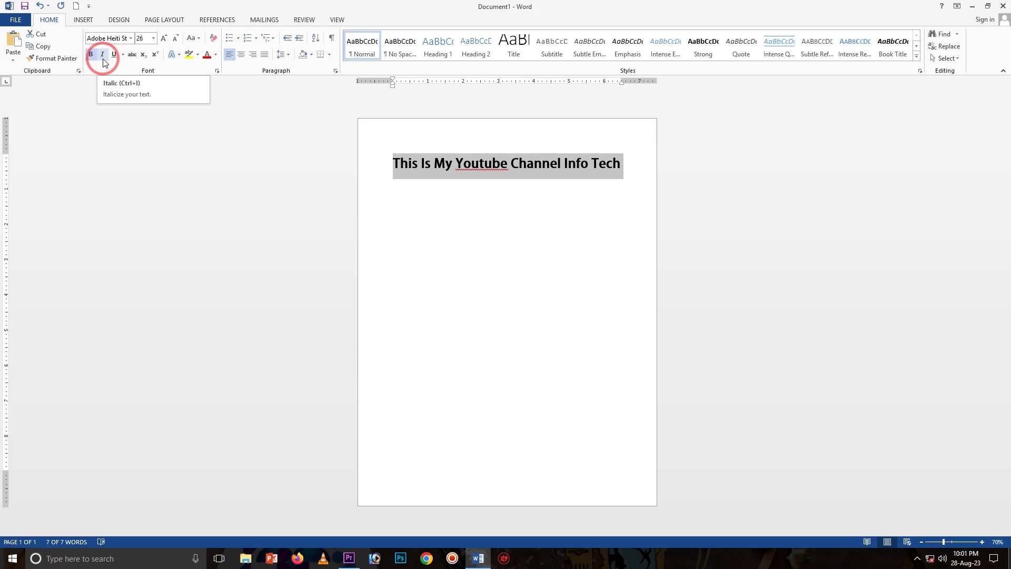
left_click(103, 55)
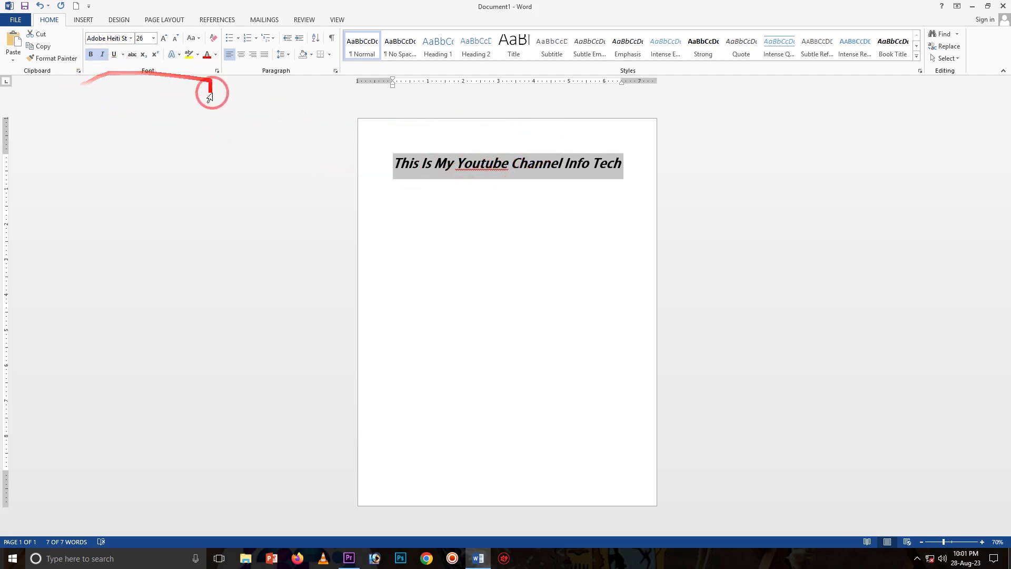
left_click(113, 60)
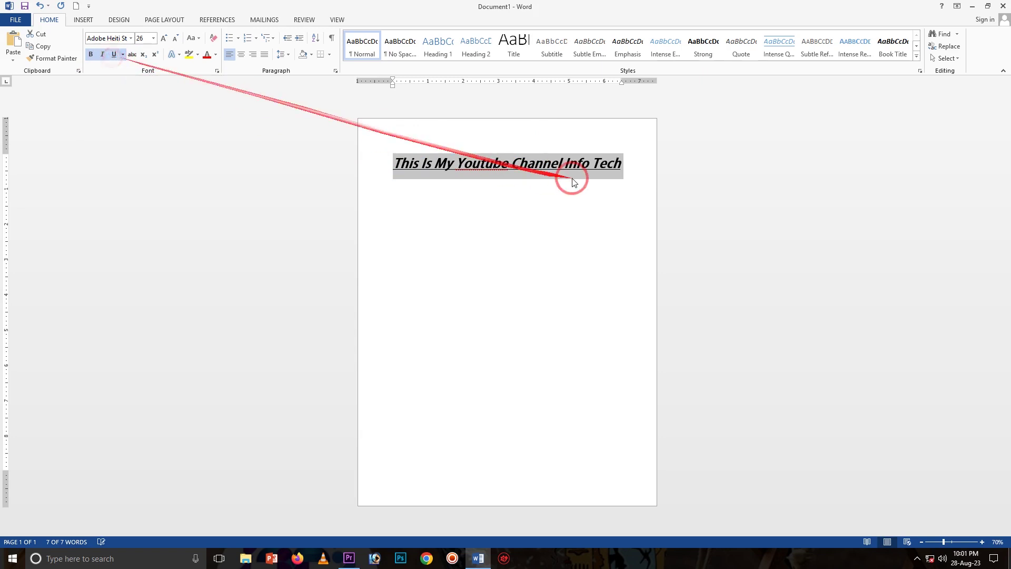
left_click(631, 167)
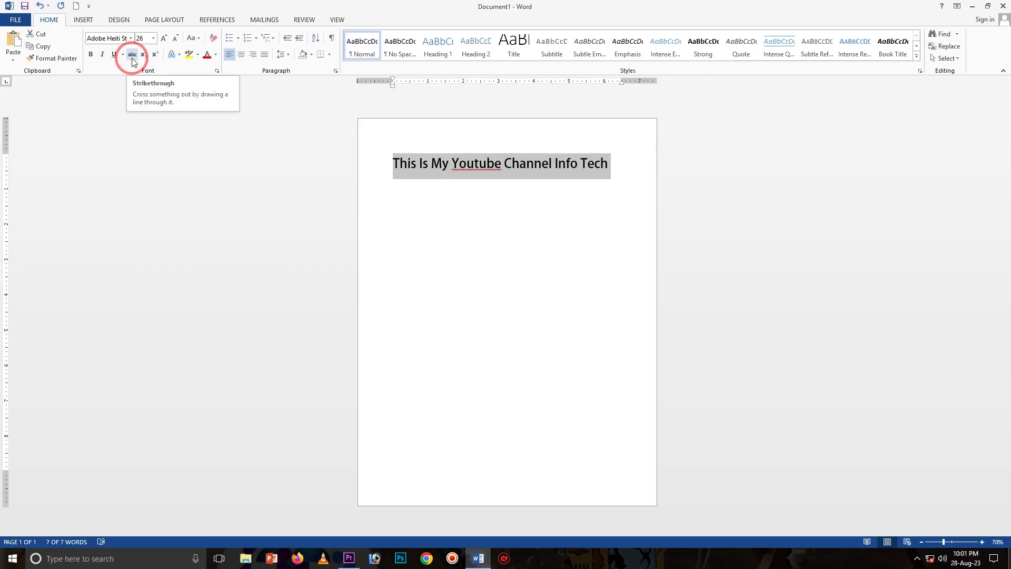
left_click(132, 58)
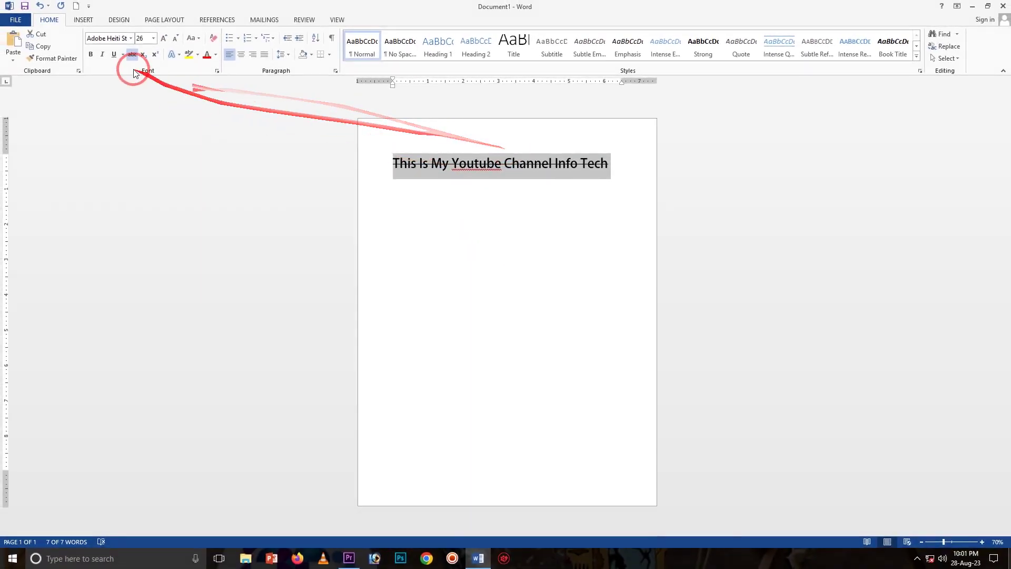
left_click(132, 54)
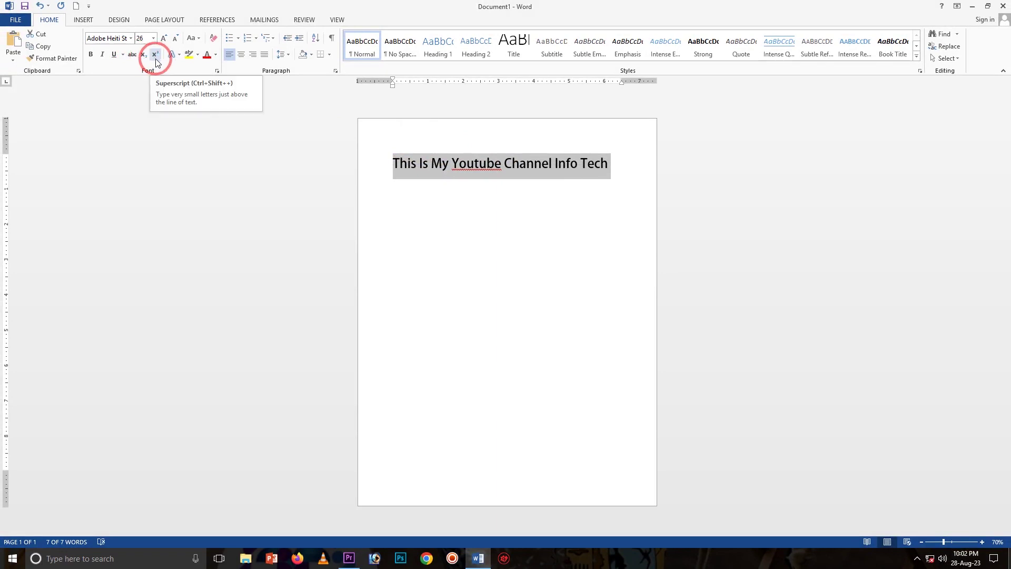
Step: Apply Subscript to 'Youtube' and Superscript to 'Info Tech', checking each result
left_click(143, 55)
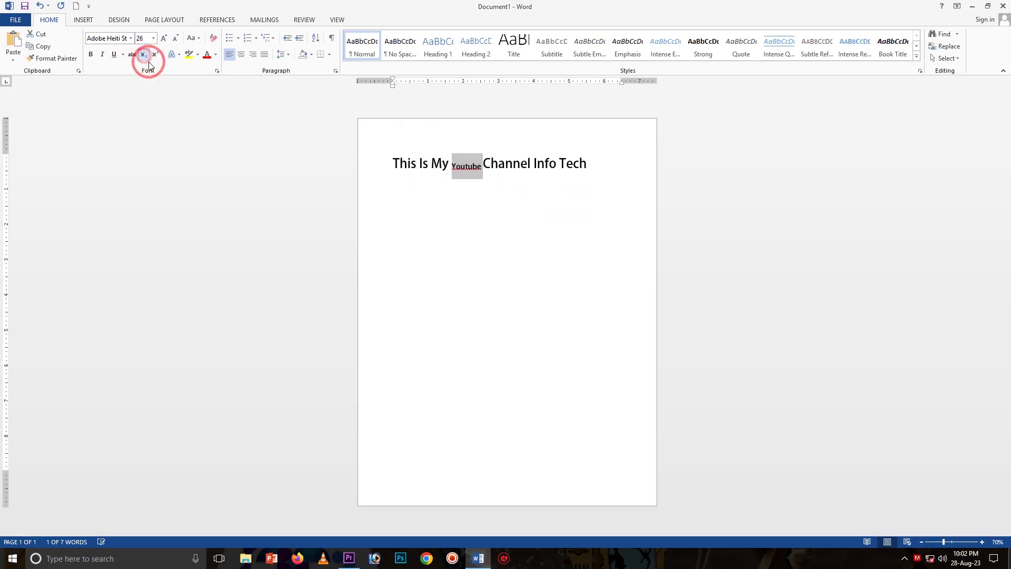
left_click(481, 170)
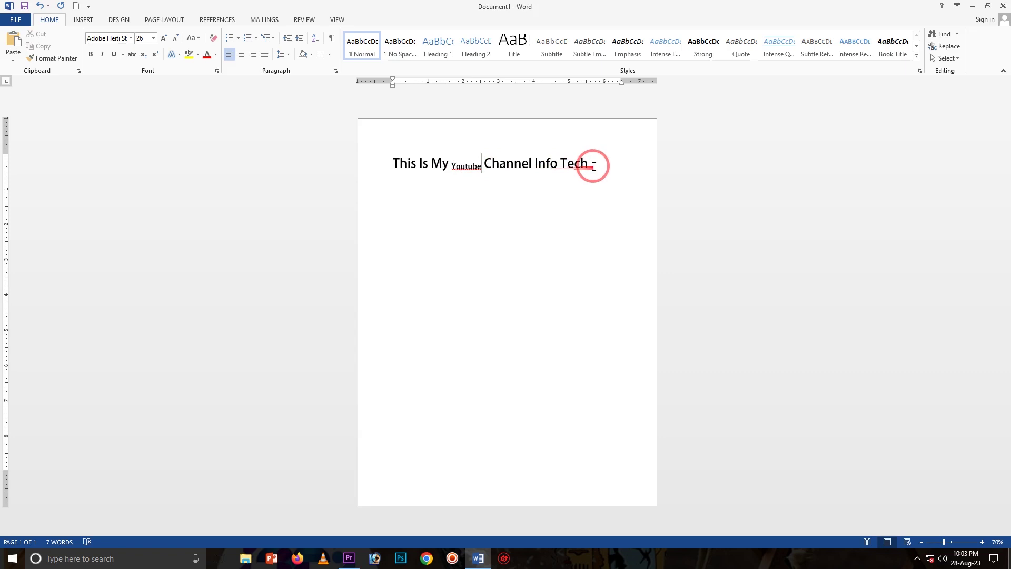
left_click_drag(594, 167, 545, 181)
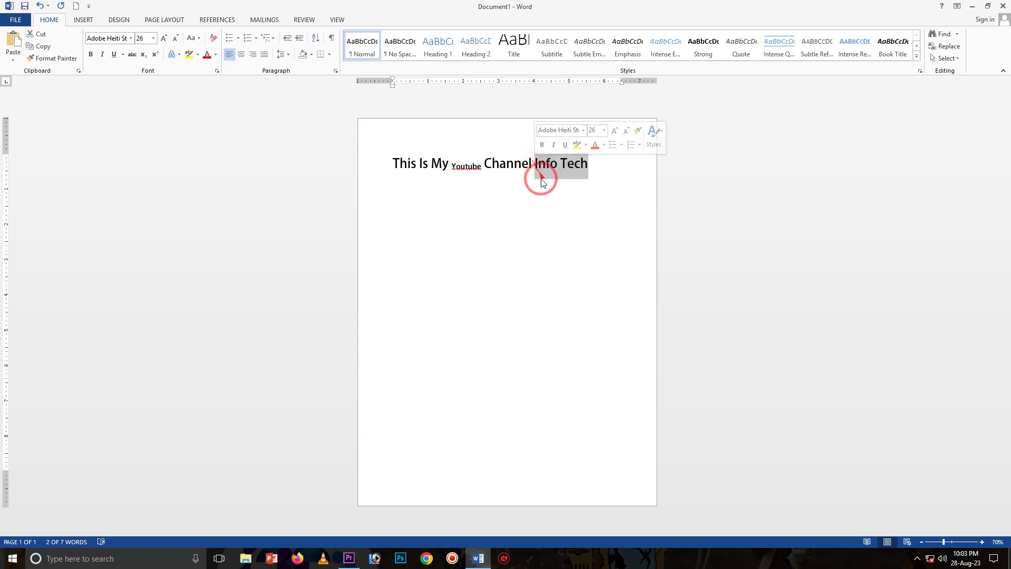
left_click(156, 60)
left_click(576, 161)
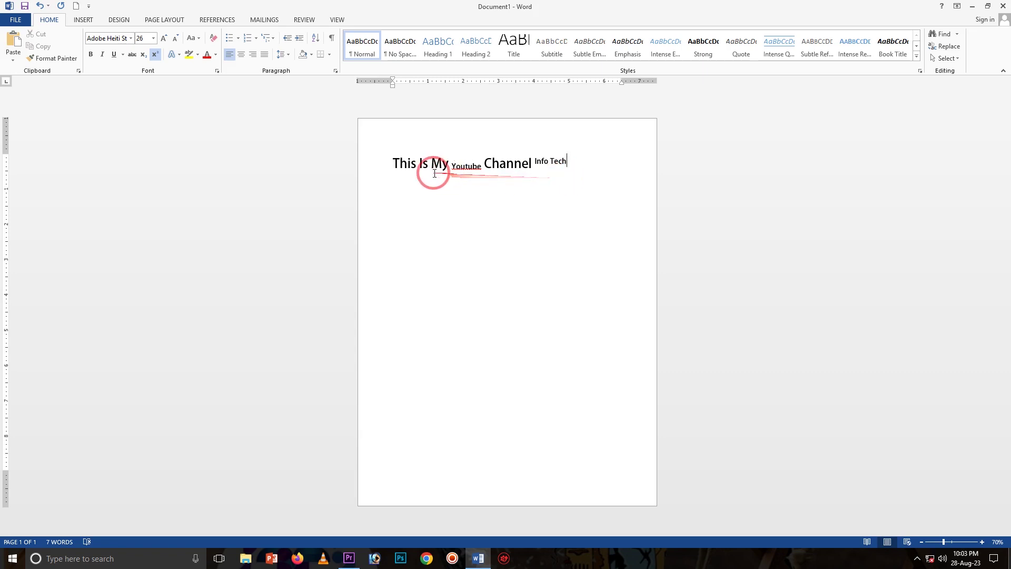
Step: Apply the blue reflected style from the Text Effects gallery to the whole line
left_click(171, 55)
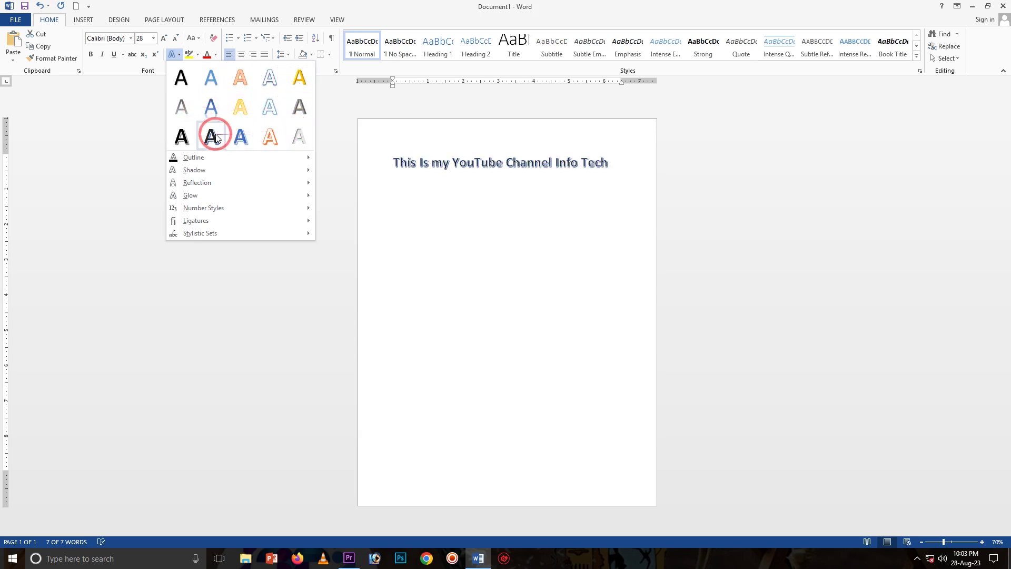
left_click(212, 111)
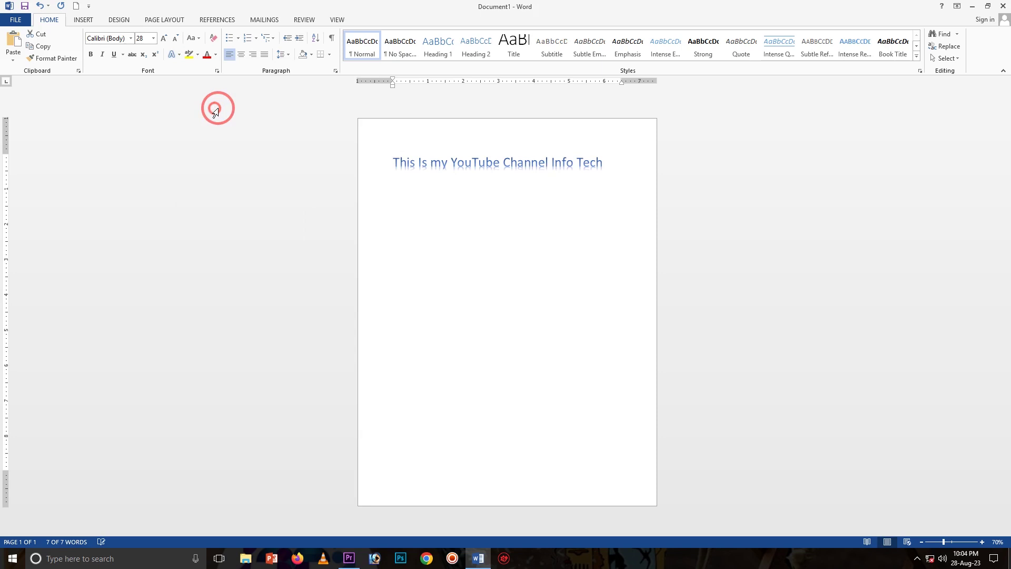
left_click(605, 164)
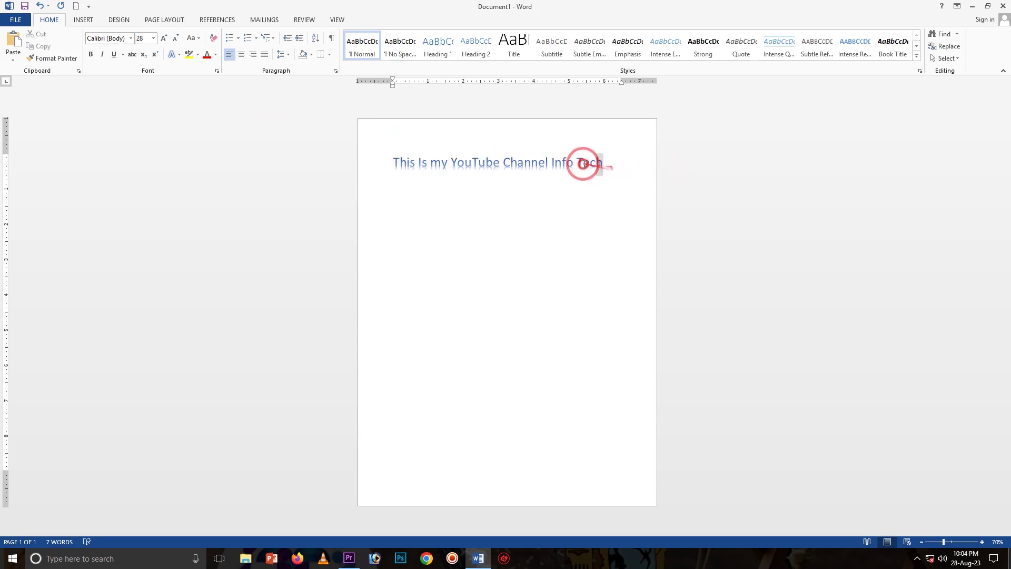
left_click_drag(591, 164, 401, 164)
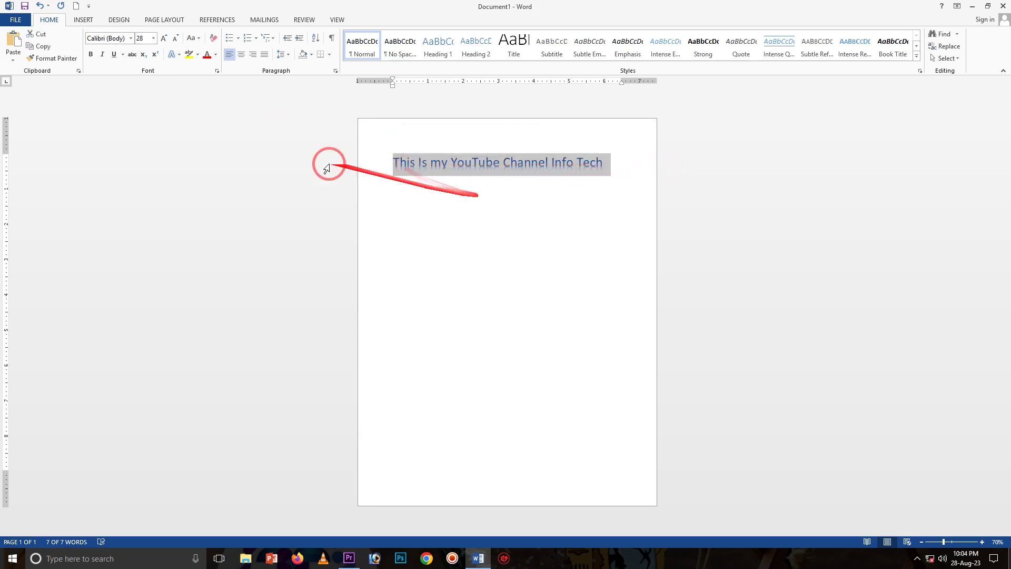
Step: Give the line a yellow highlight
left_click(198, 55)
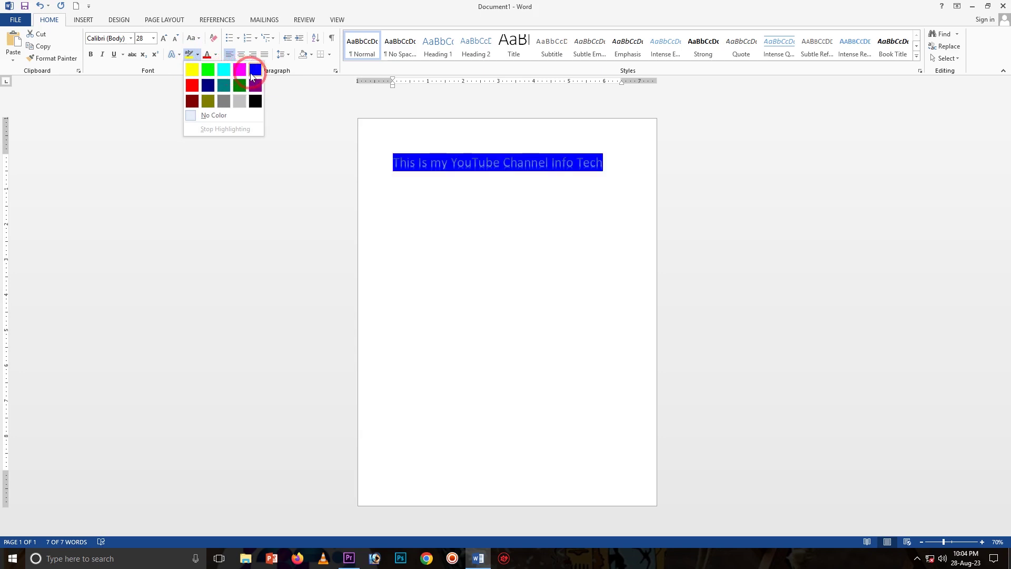
left_click(192, 69)
key("Left")
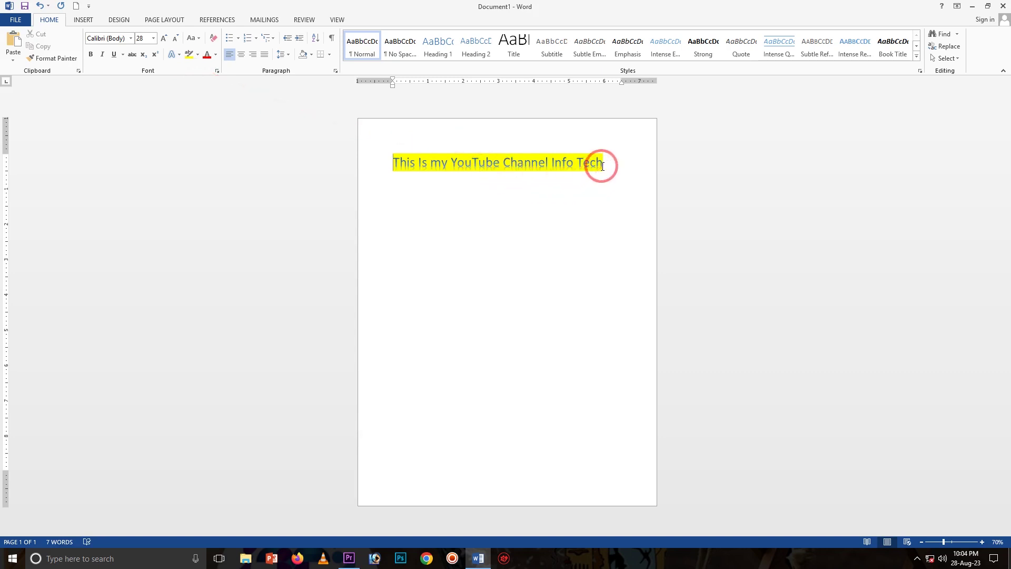
Step: Change the highlighted line's font colour to a dark theme colour
left_click_drag(603, 165, 392, 163)
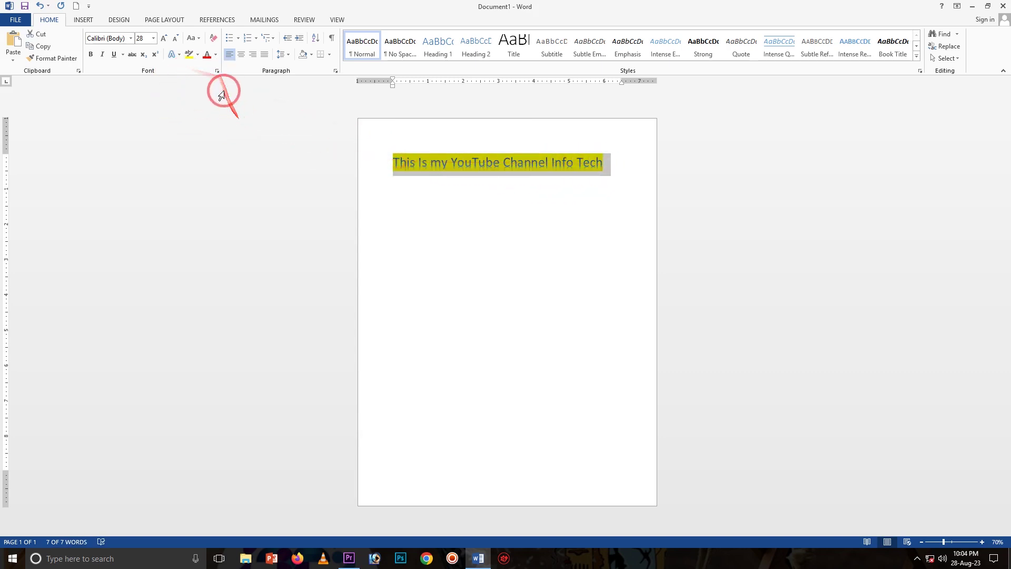
left_click(210, 58)
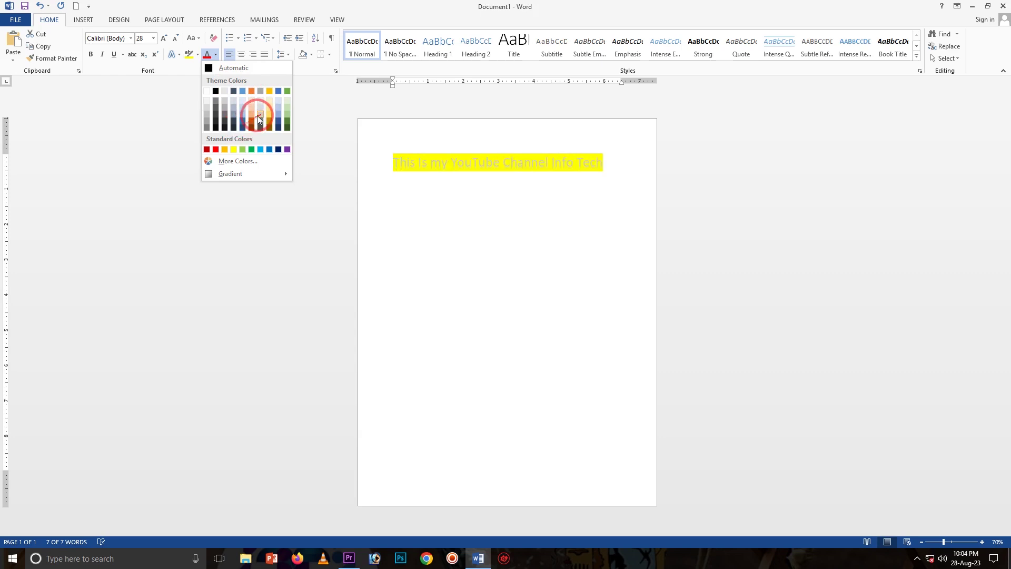
left_click(243, 124)
left_click(630, 165)
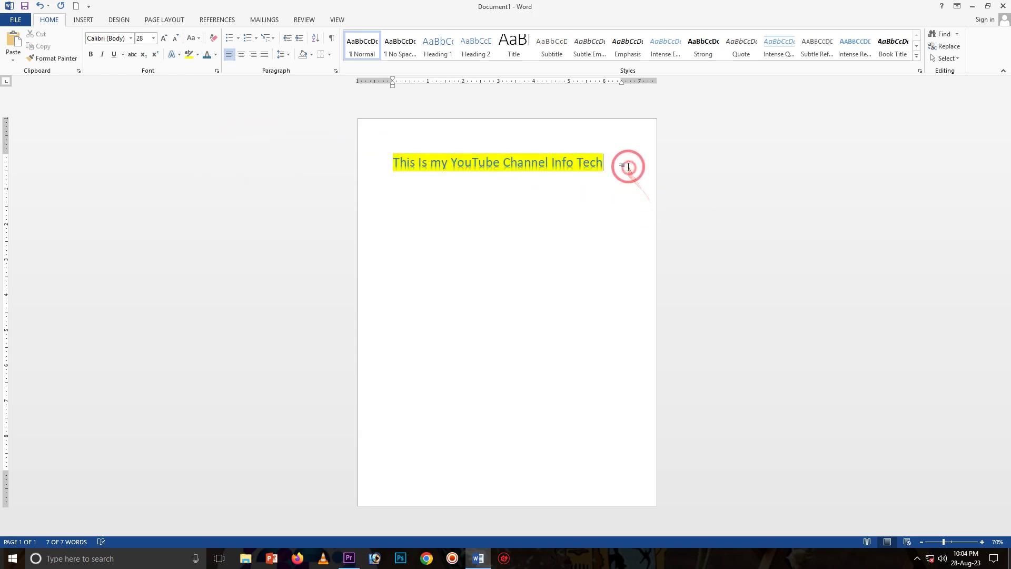
left_click(614, 165)
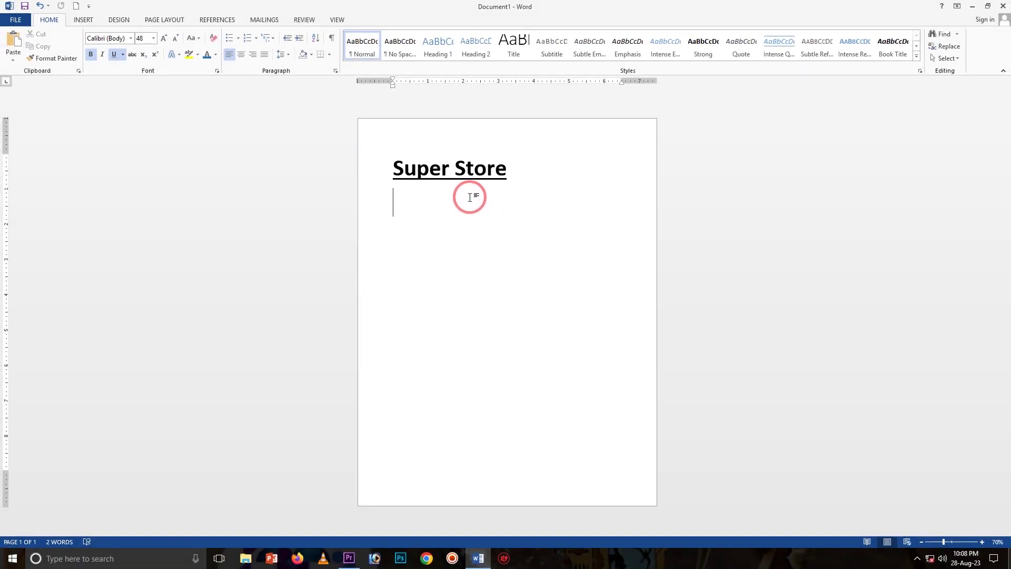
Step: Paste Rice, Oil, Green Tea and Tooth Brush under the Super Store title and select them
type("Rice Oil Green Tea Tooth Brush")
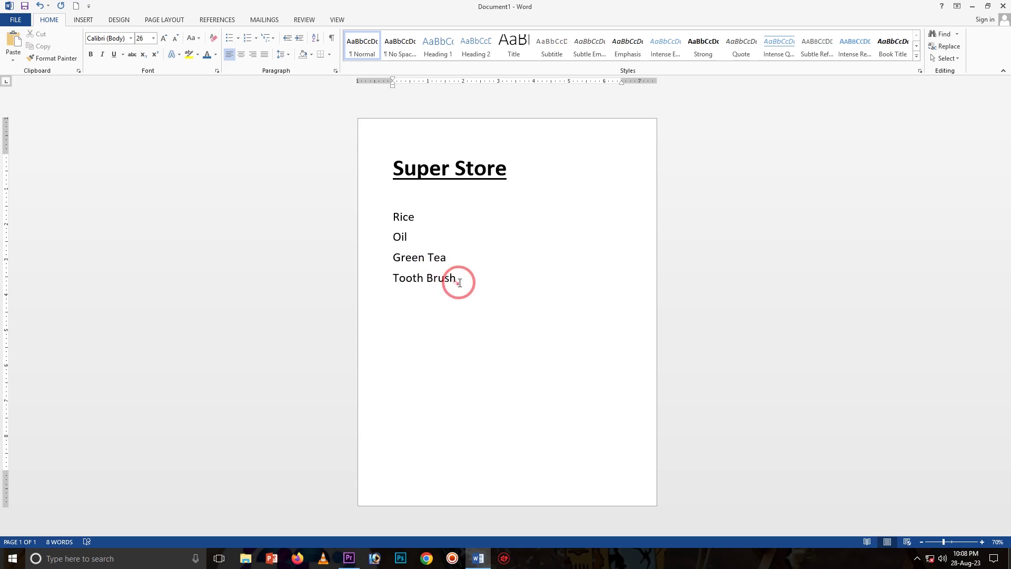
left_click_drag(459, 283, 385, 230)
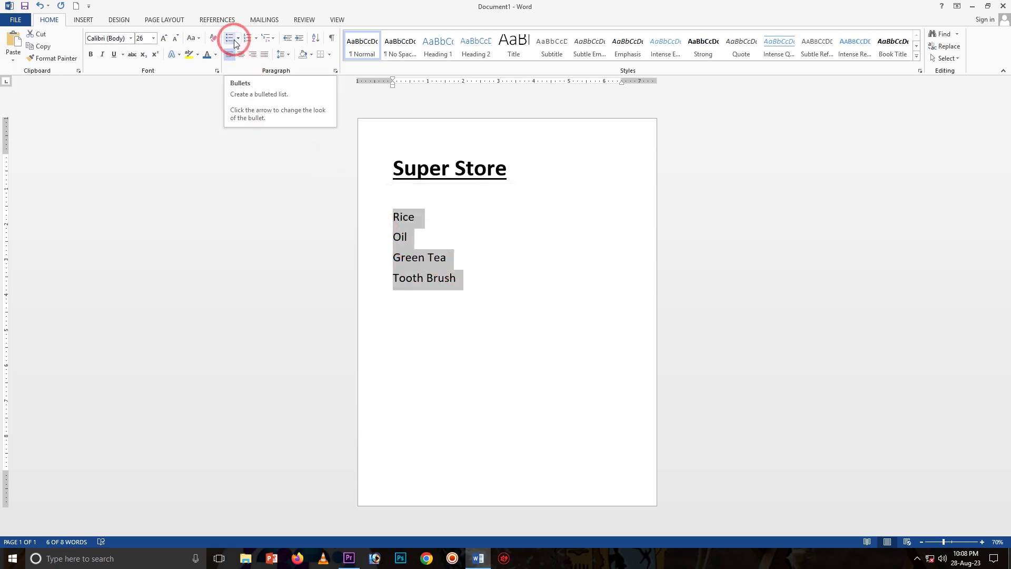
left_click(238, 41)
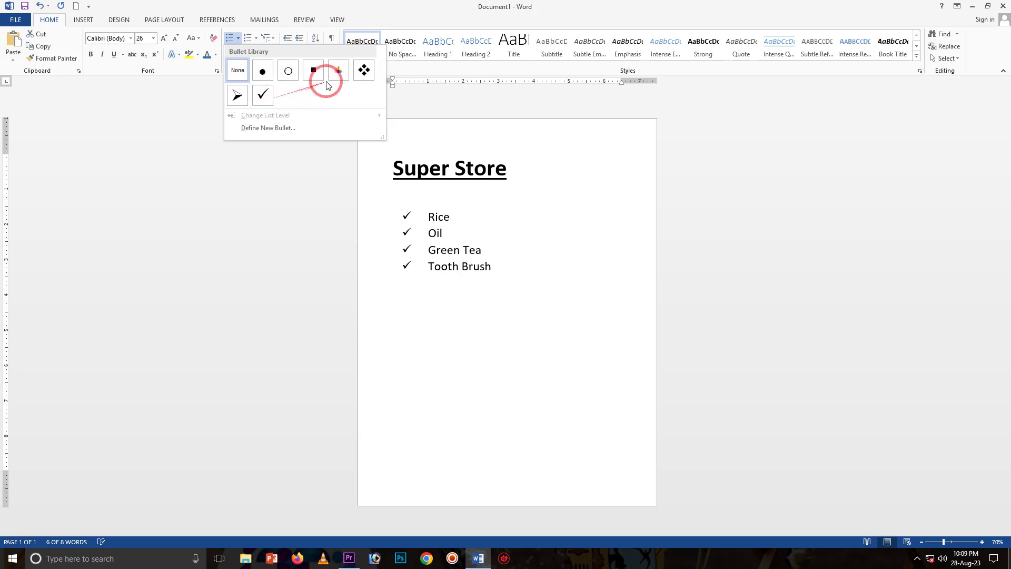
left_click(364, 70)
left_click(537, 217)
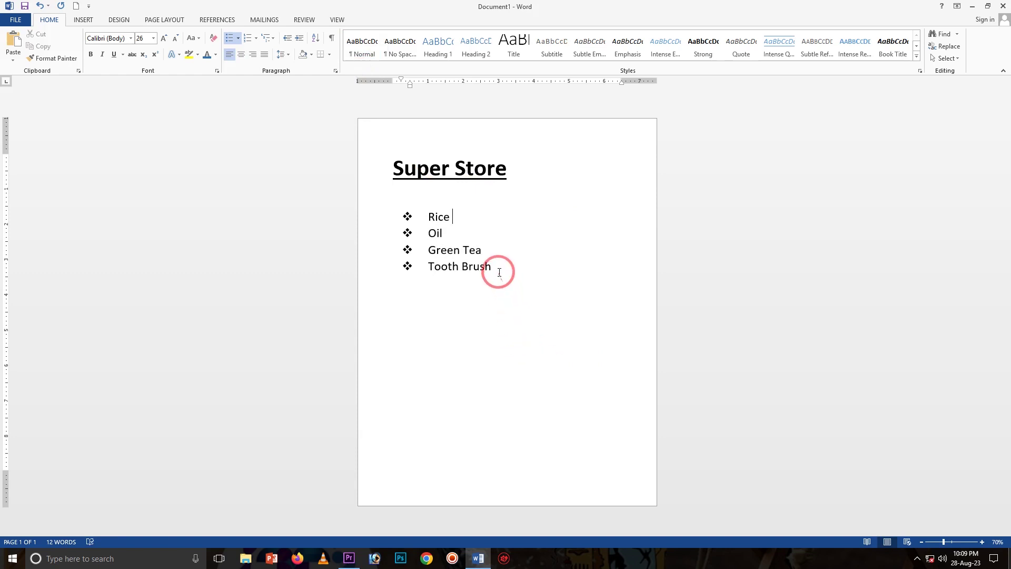
mouse_move(502, 277)
left_mouse_down()
mouse_move(388, 223)
mouse_move(271, 214)
left_mouse_up()
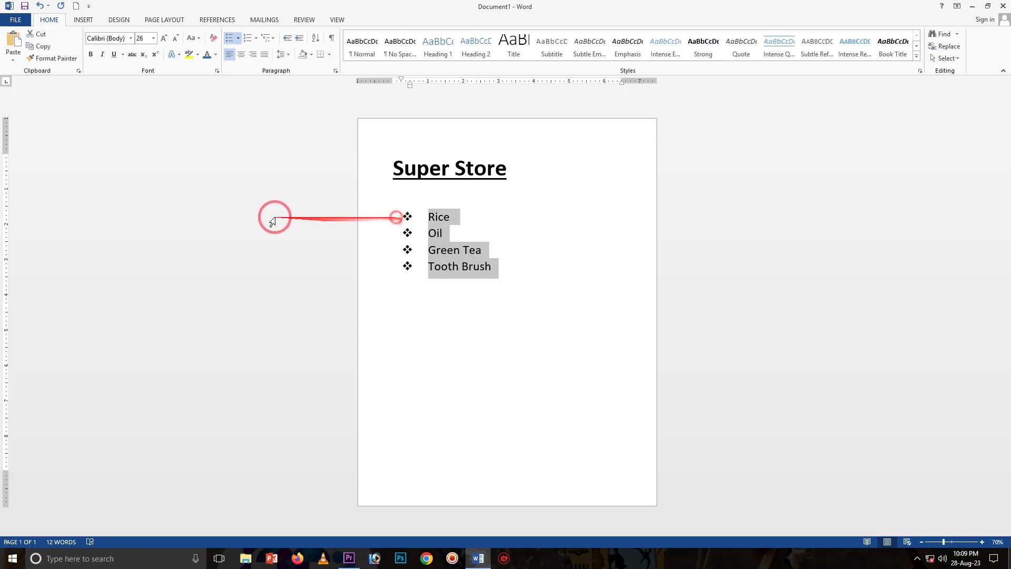
type("Rice Oil Green Tea Tooth Brush")
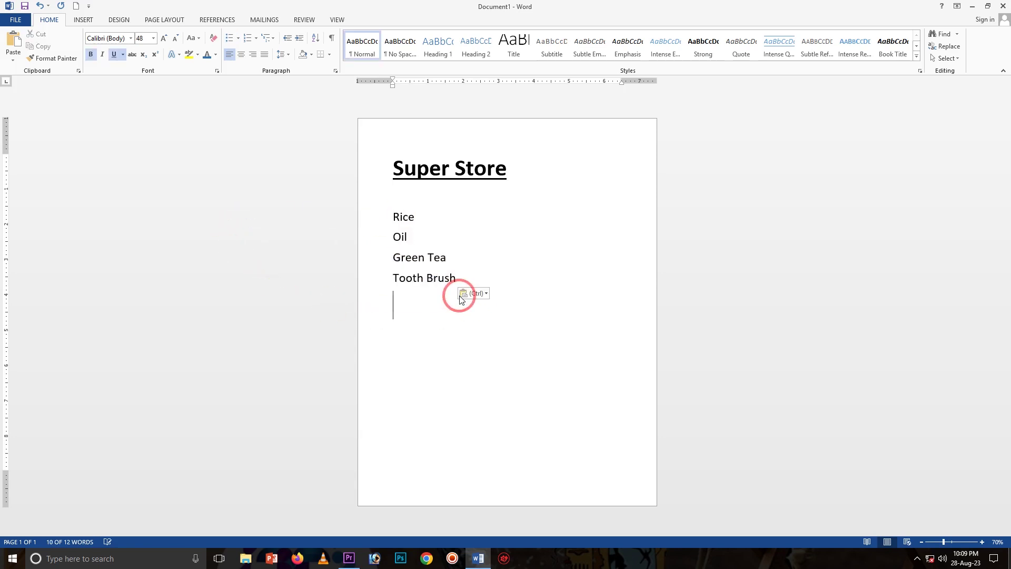
Step: Set Numbering to None for the four grocery items
mouse_move(457, 278)
left_mouse_down()
mouse_move(409, 257)
mouse_move(394, 218)
left_mouse_up()
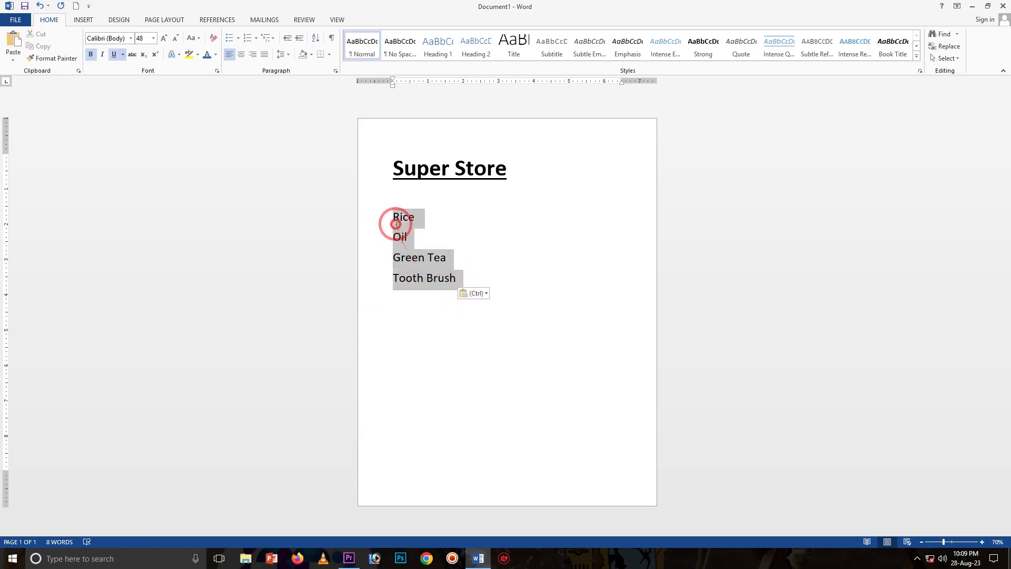
left_click(256, 40)
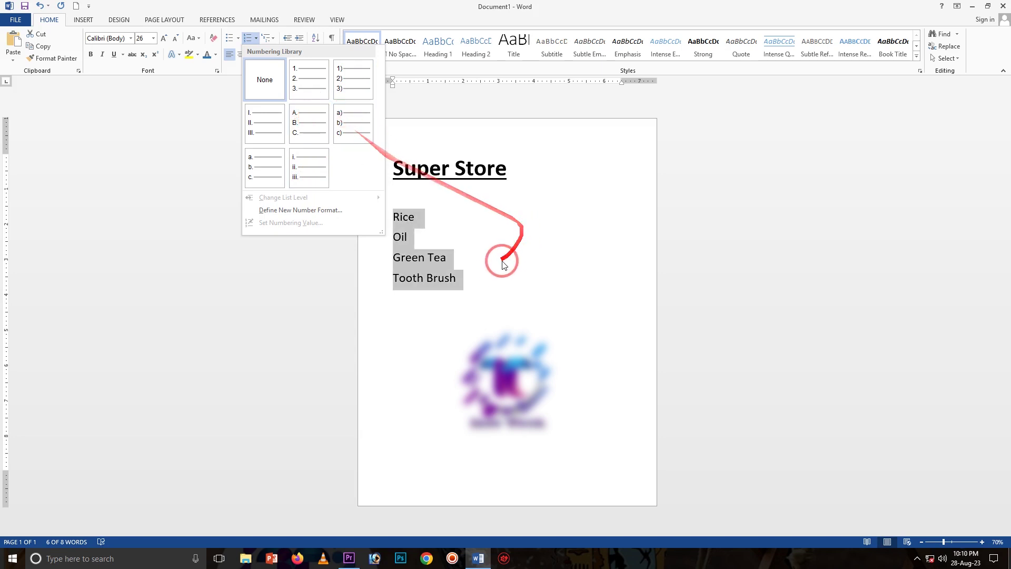
left_click(494, 279)
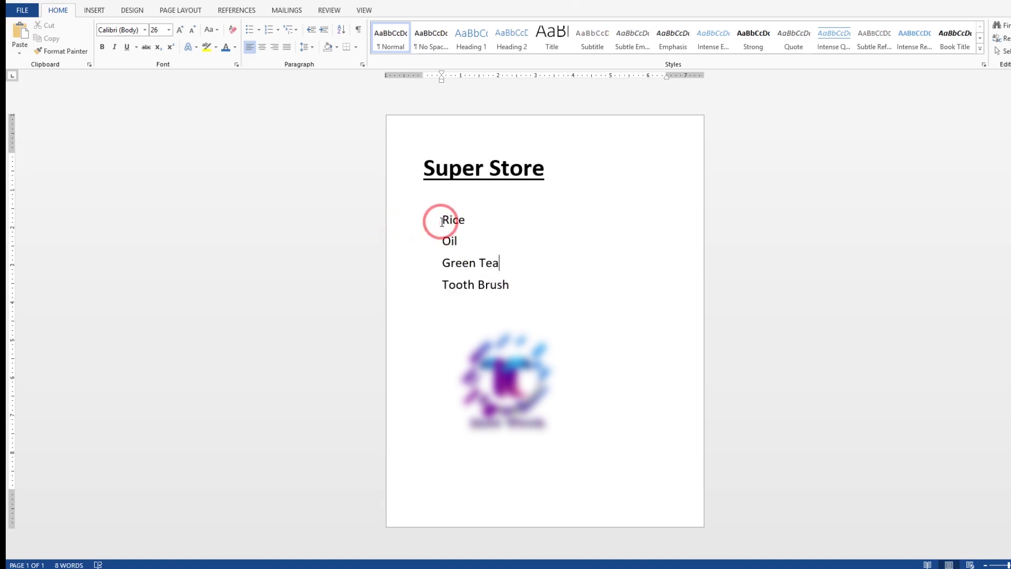
Step: Remove the indent from Rice, Oil, Green Tea and Tooth Brush, then undo it
left_click(442, 221)
key("BackSpace")
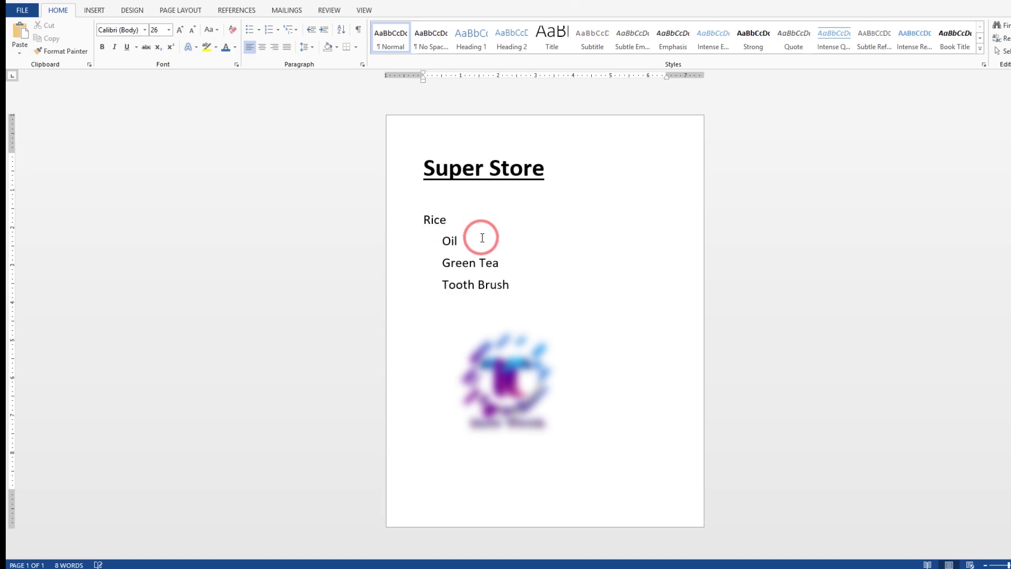
left_click(443, 241)
key("BackSpace")
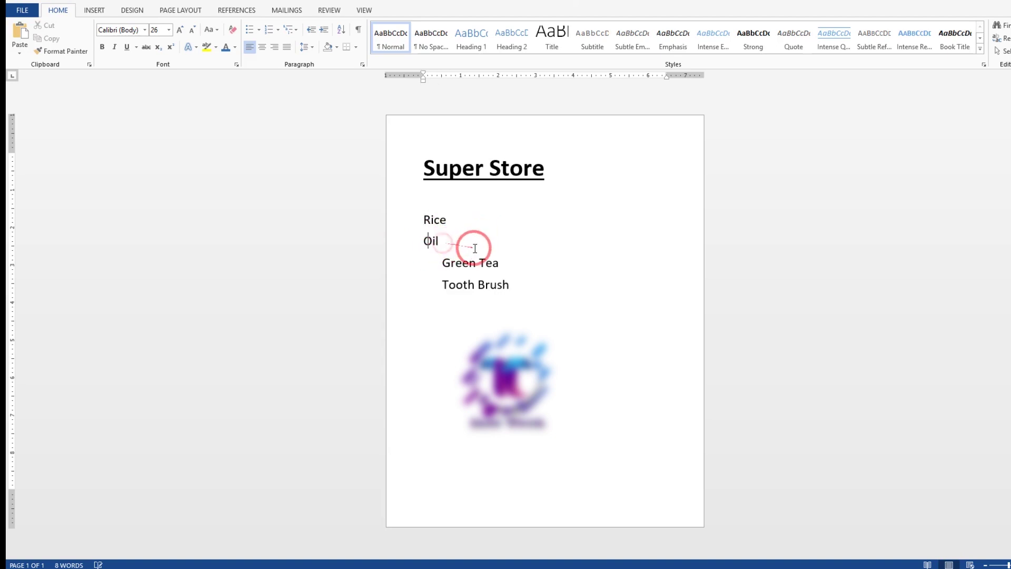
left_click(440, 266)
key("BackSpace")
left_click(440, 287)
key("BackSpace")
key("ctrl+z")
key("ctrl+z")
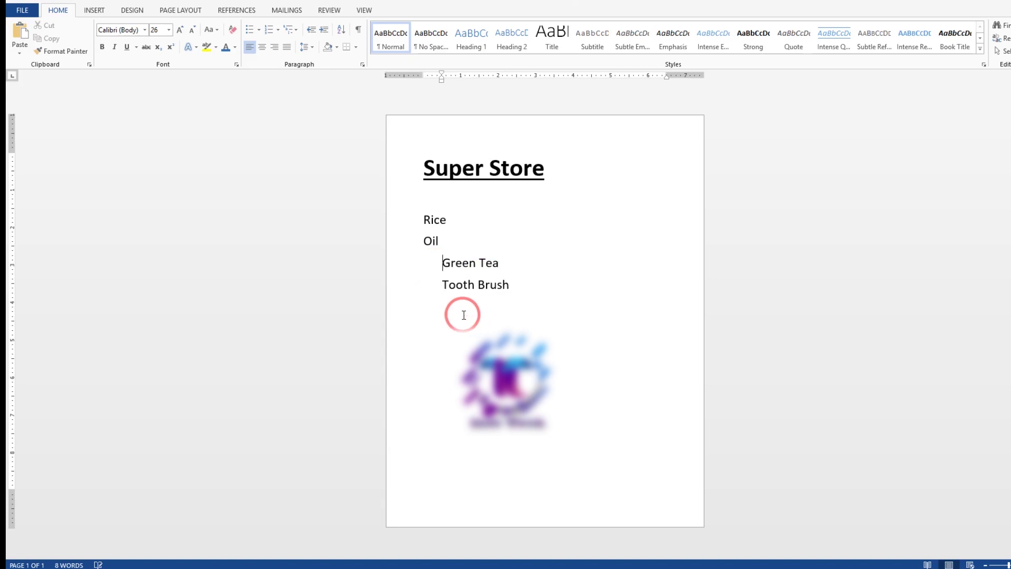
key("ctrl+z")
key("ctrl+z")
Step: Decrease the grocery list indent once, then increase it two steps further in
left_click_drag(509, 286, 432, 229)
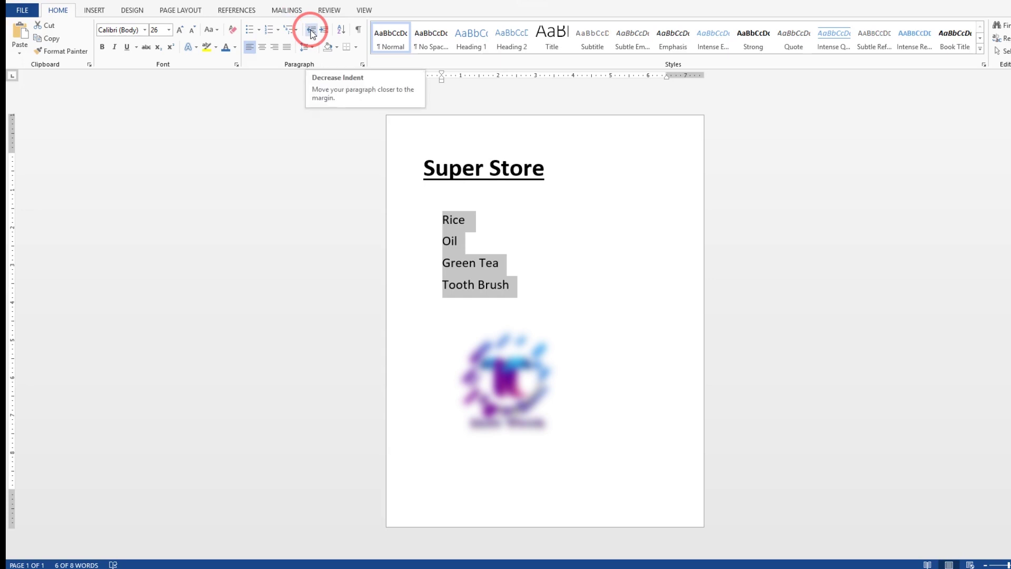
left_click(312, 32)
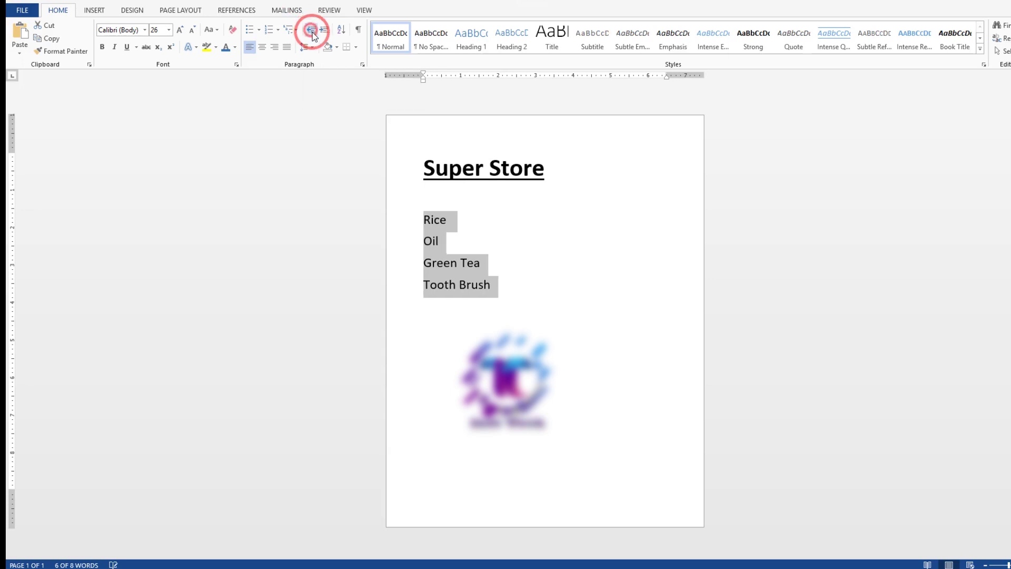
left_click(472, 218)
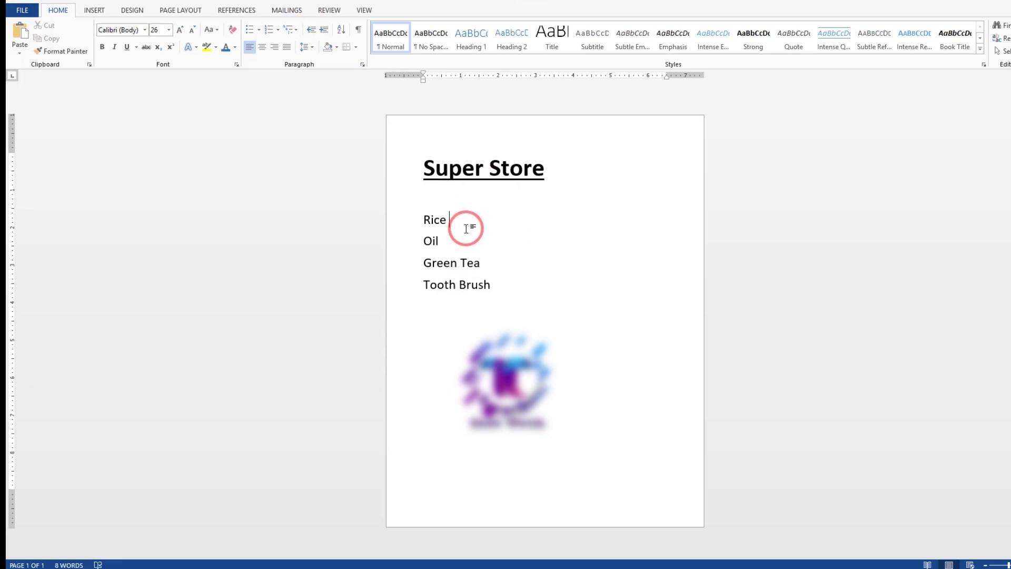
mouse_move(492, 288)
left_mouse_down()
mouse_move(416, 235)
mouse_move(413, 222)
left_mouse_up()
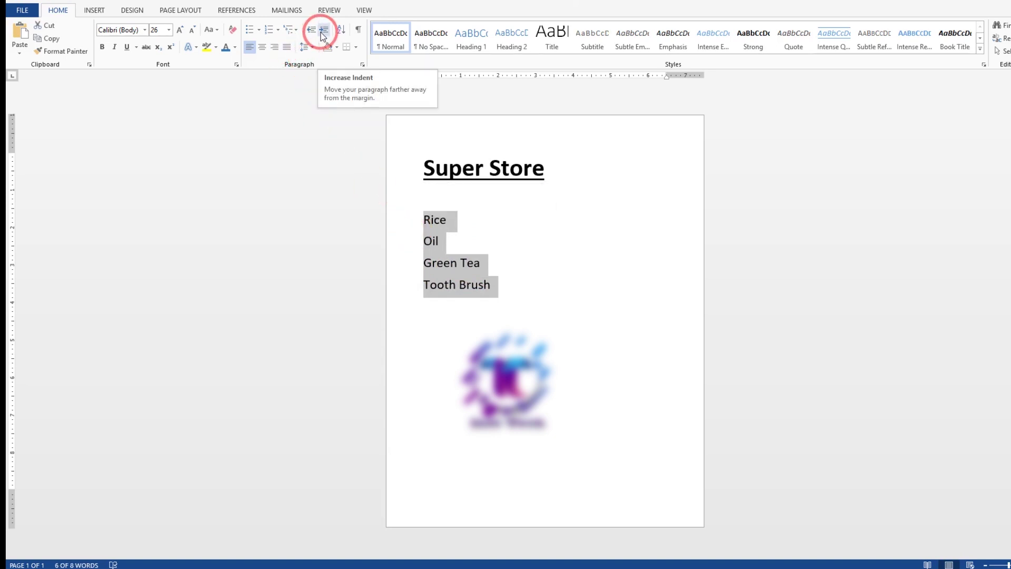
left_click(323, 31)
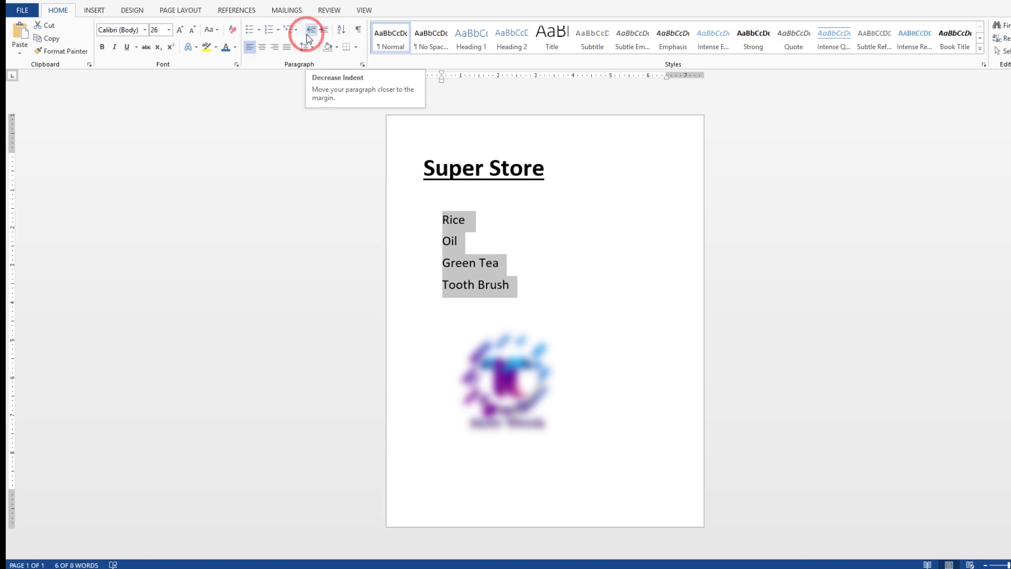
left_click(324, 31)
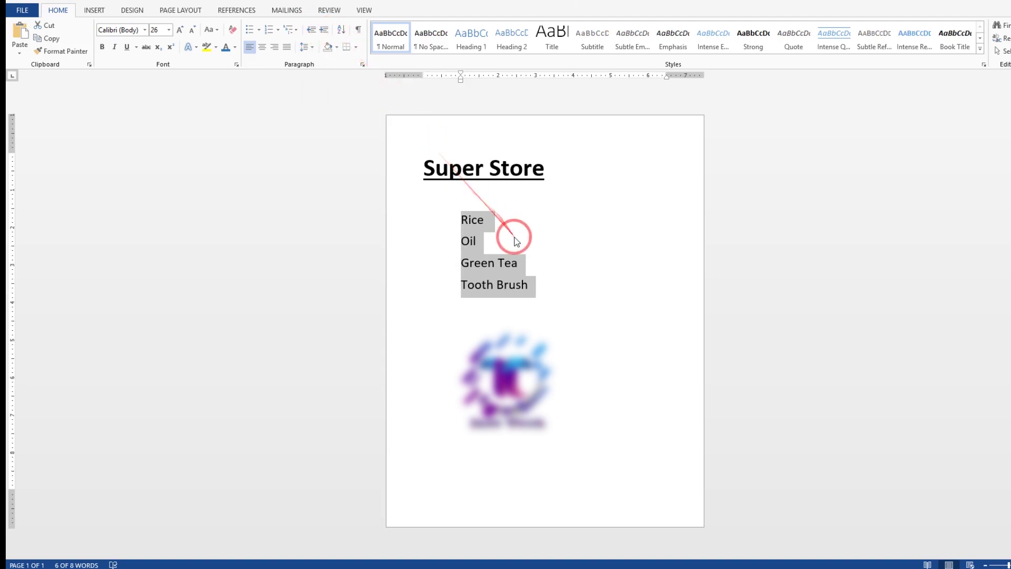
left_click(536, 271)
left_click_drag(463, 265, 400, 223)
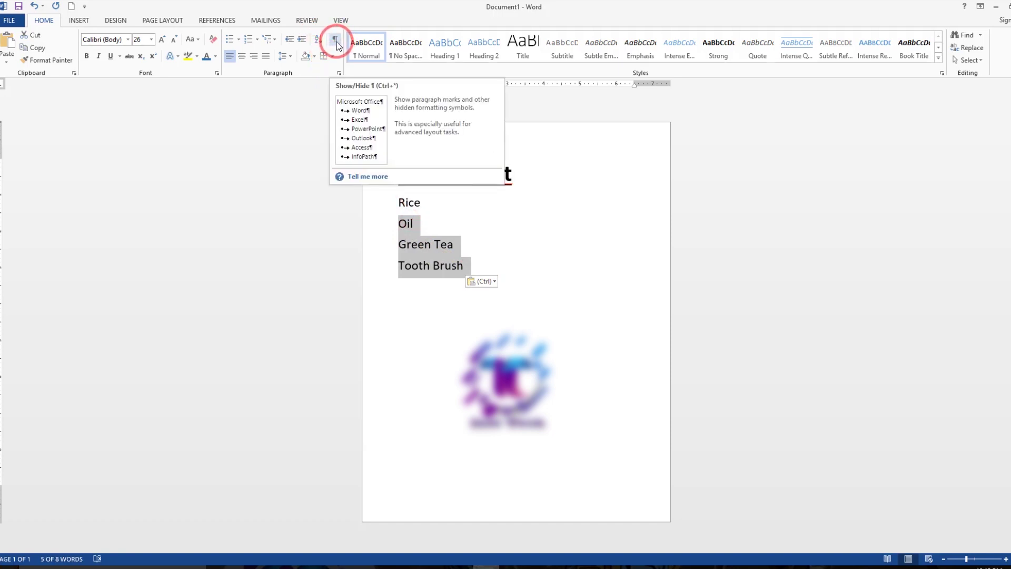
Step: Show paragraph marks for the grocery list, then select the Super Store title
left_click_drag(470, 266, 387, 204)
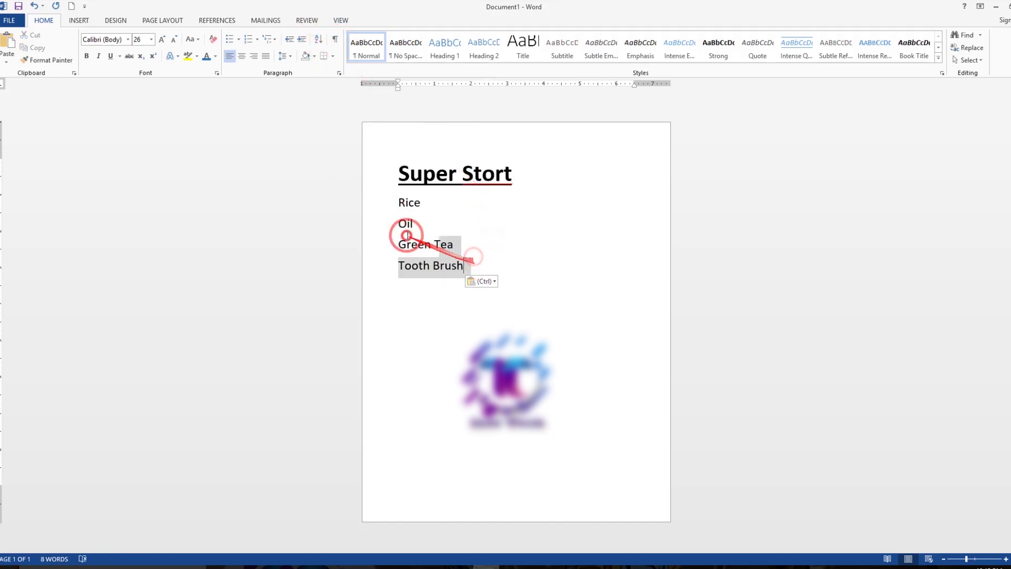
left_click(338, 41)
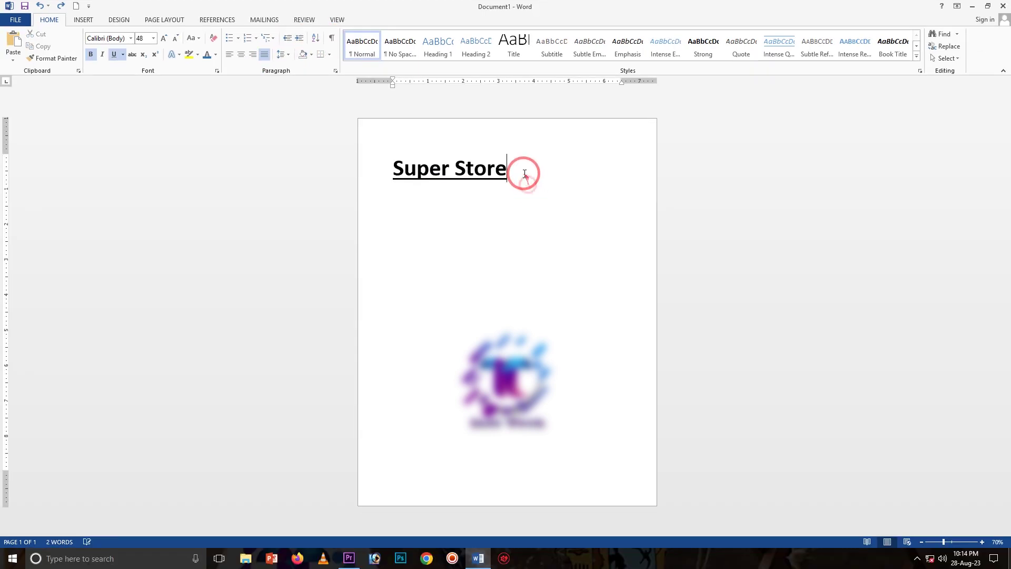
left_click_drag(507, 169, 419, 158)
left_click_drag(527, 174, 394, 168)
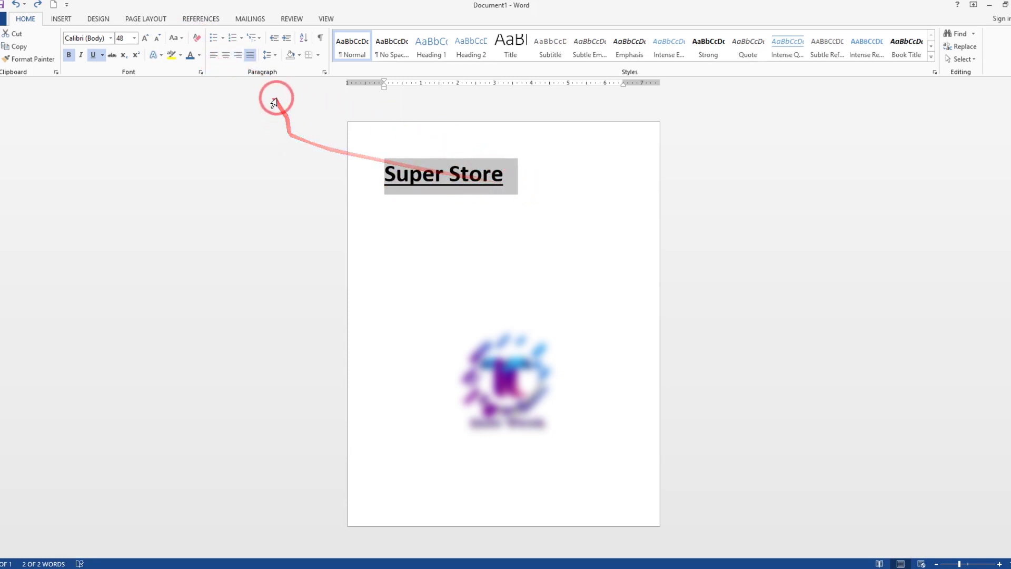
Step: Try Align Left and Center on the Super Store title, finishing with Align Right
left_click(214, 55)
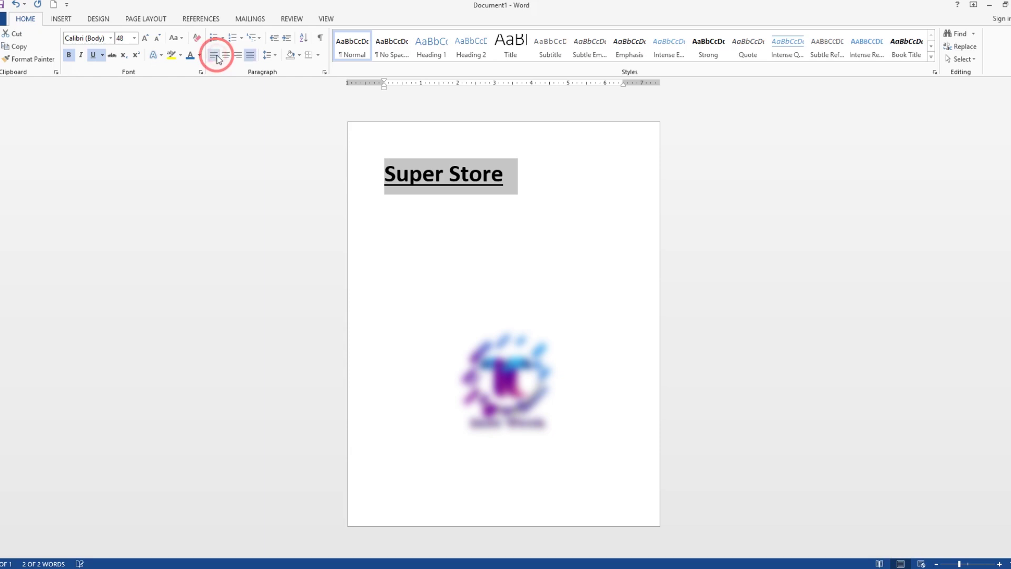
left_click(218, 58)
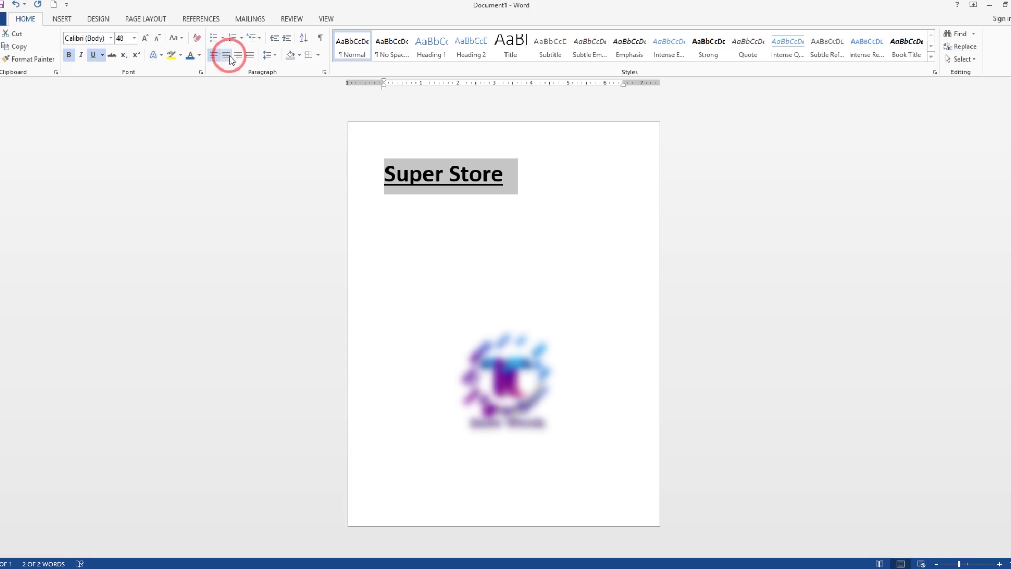
left_click(229, 61)
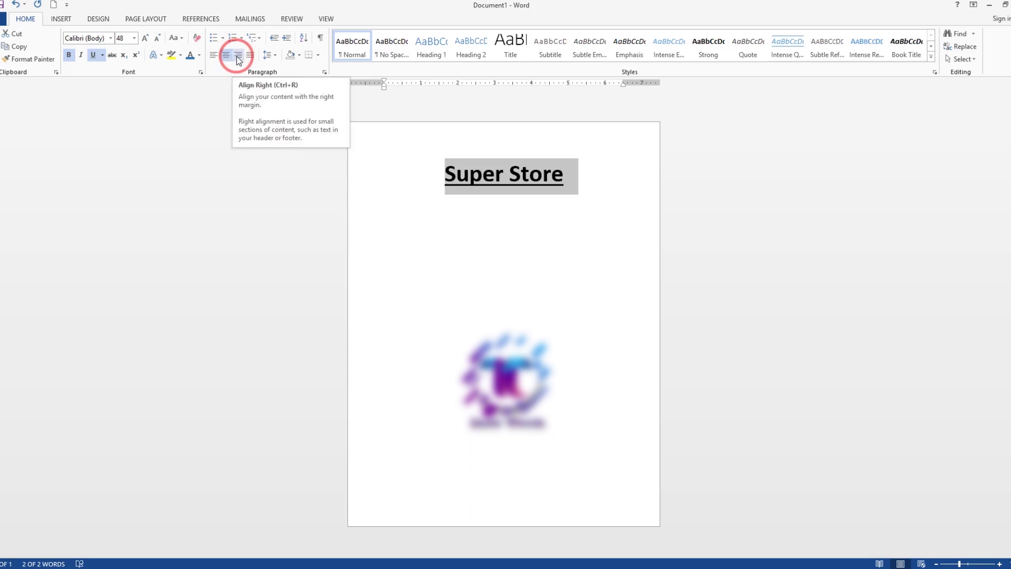
left_click(238, 55)
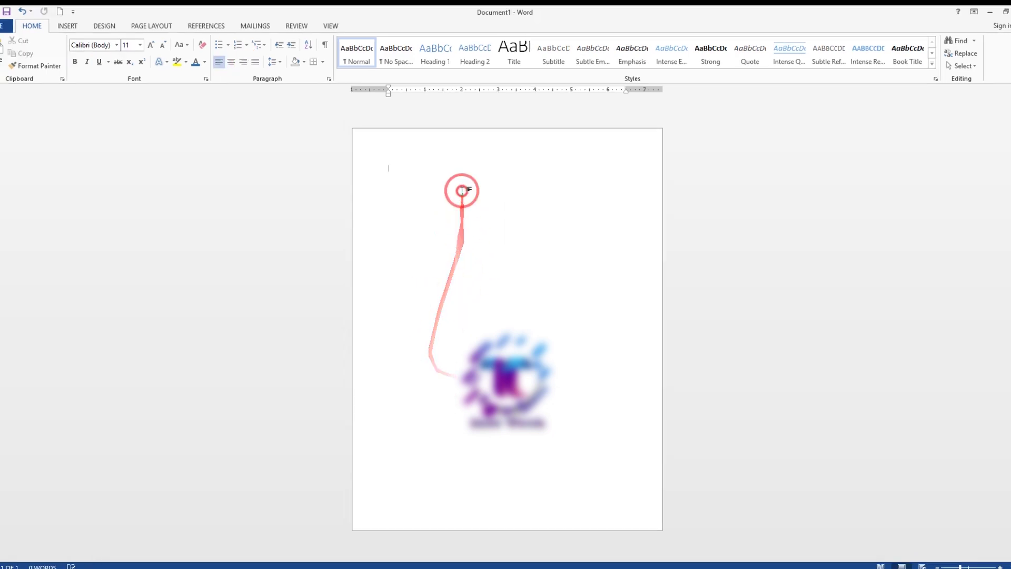
Step: Paste the YouTube channel paragraph and justify it to both margins
type("This is my youtube channel in this channel you got many information about Computer")
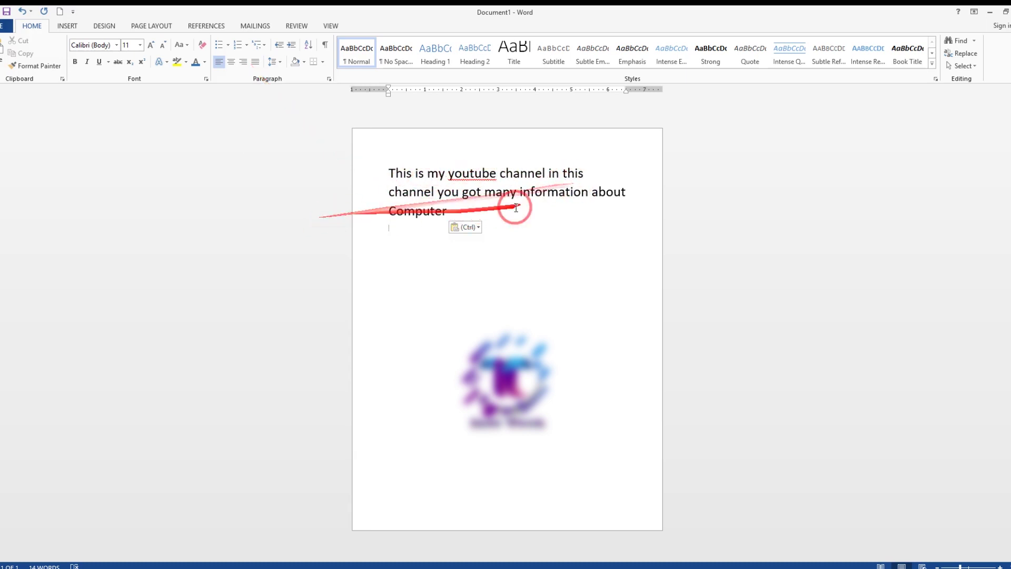
left_click(586, 175)
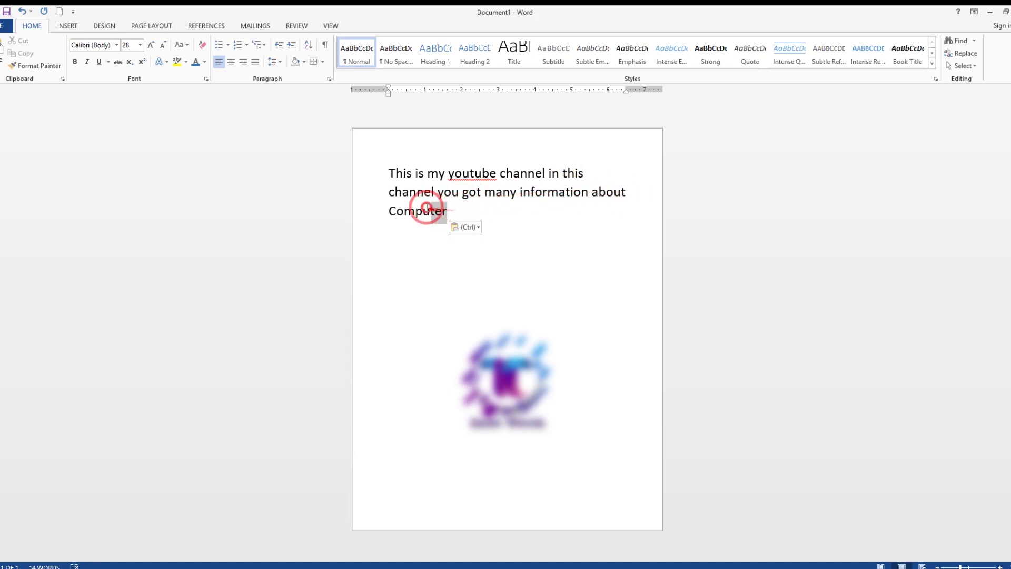
left_click_drag(430, 210, 396, 179)
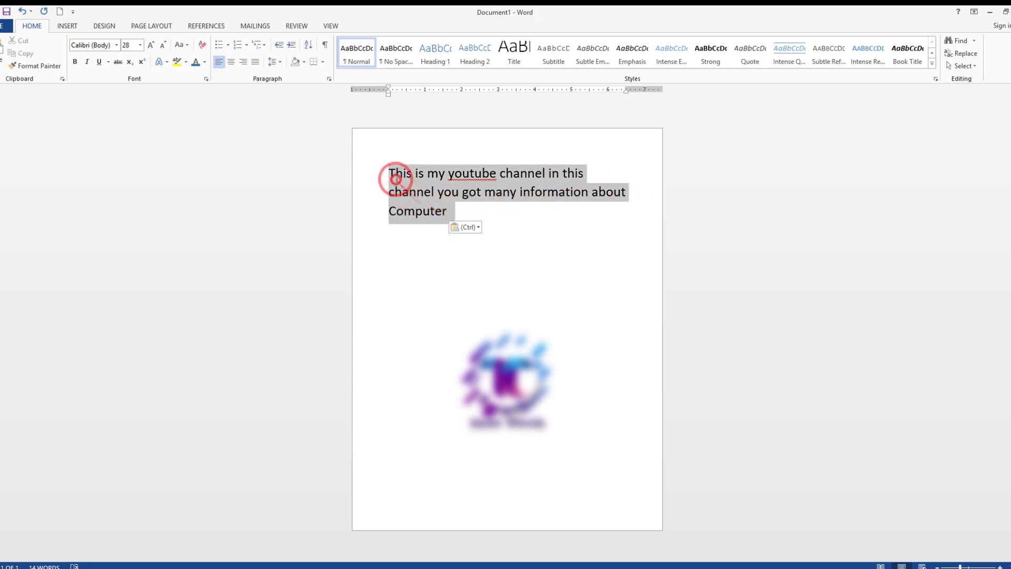
left_click(258, 63)
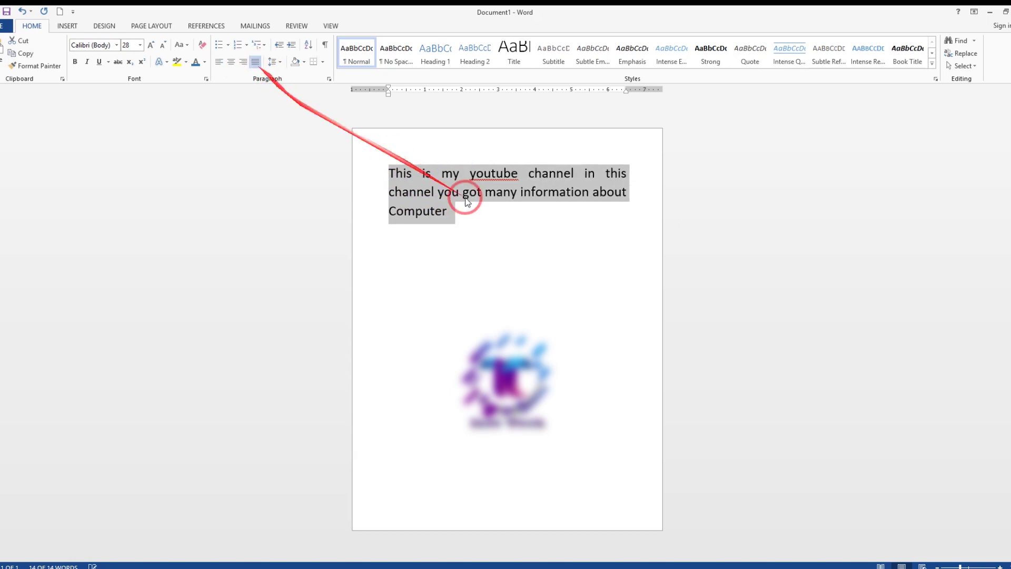
left_click(478, 194)
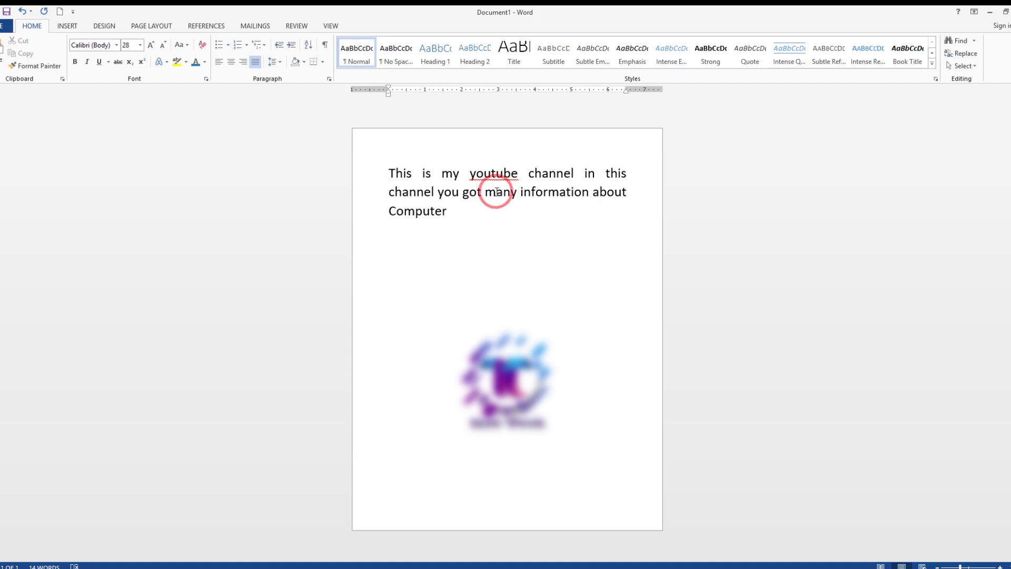
Step: Check the Line Spacing choices twice without applying one, leaving the paragraph selected
key("ctrl+a")
left_click(280, 62)
left_click(515, 219)
left_click(492, 220)
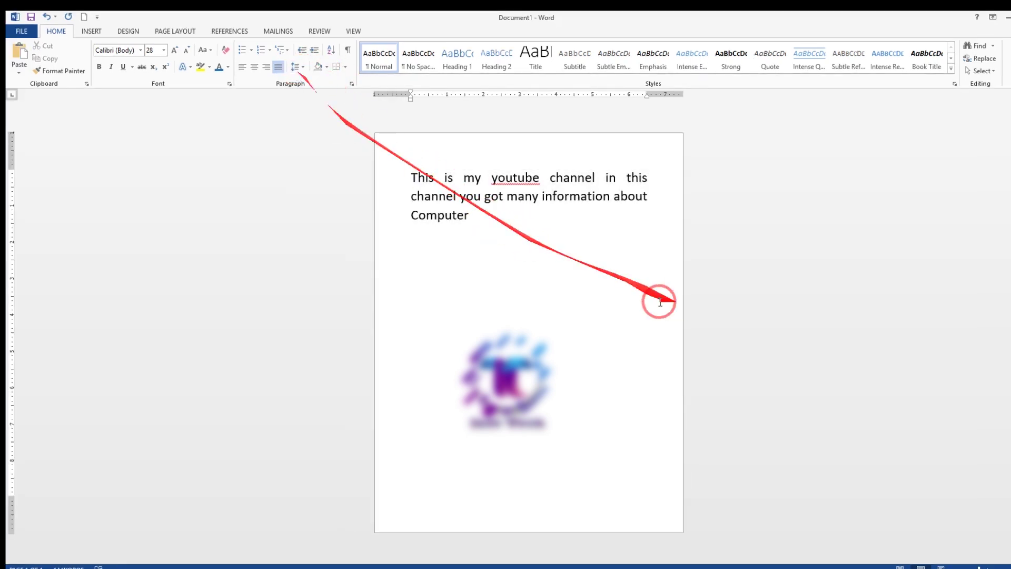
left_click_drag(490, 216, 415, 179)
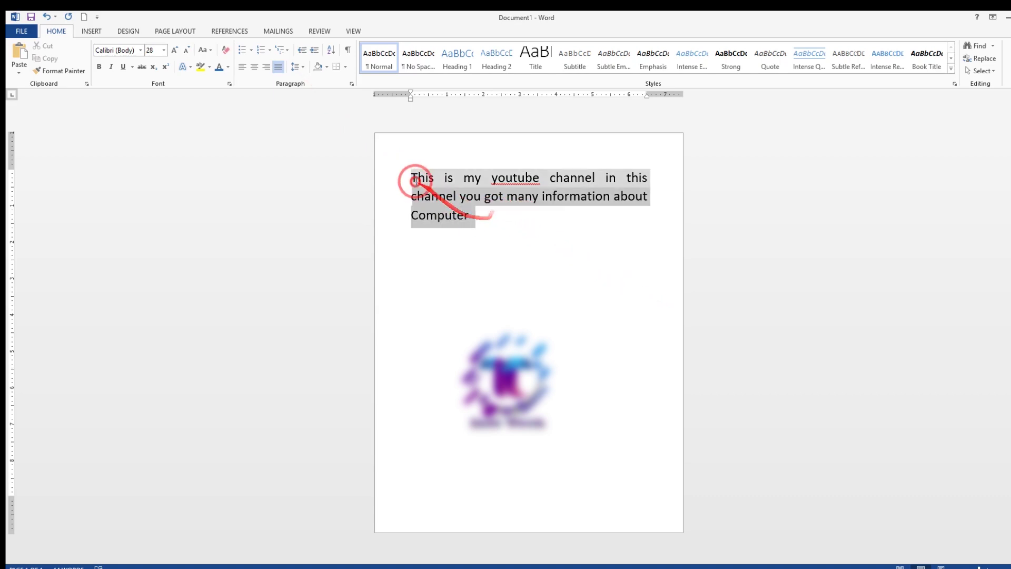
left_click(297, 67)
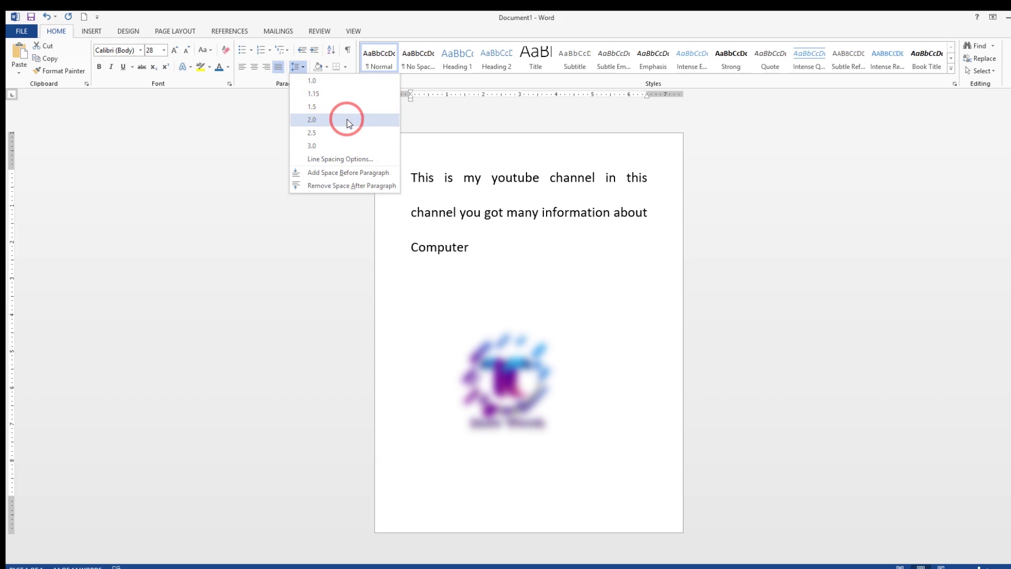
left_click(237, 138)
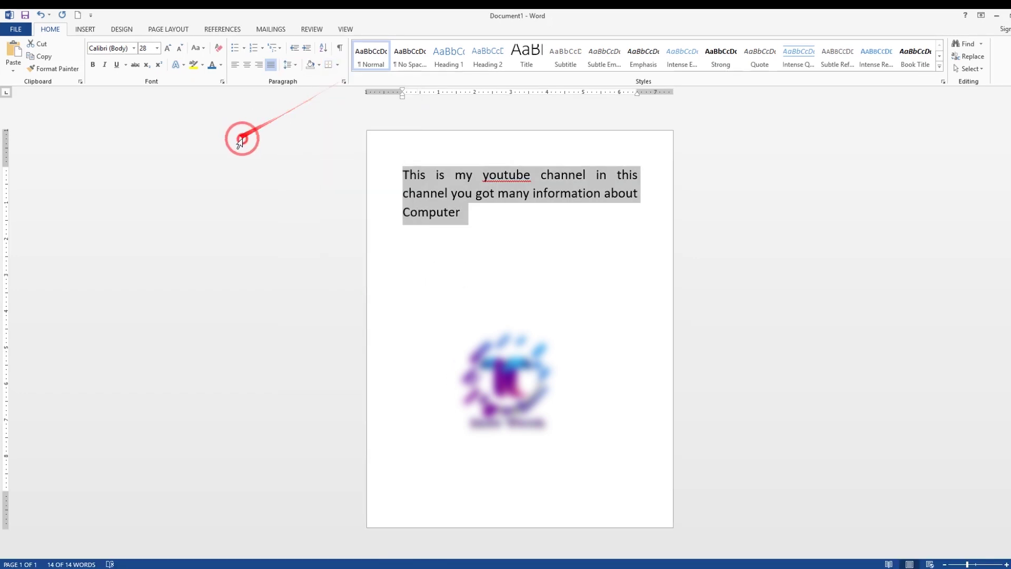
triple_click(404, 192)
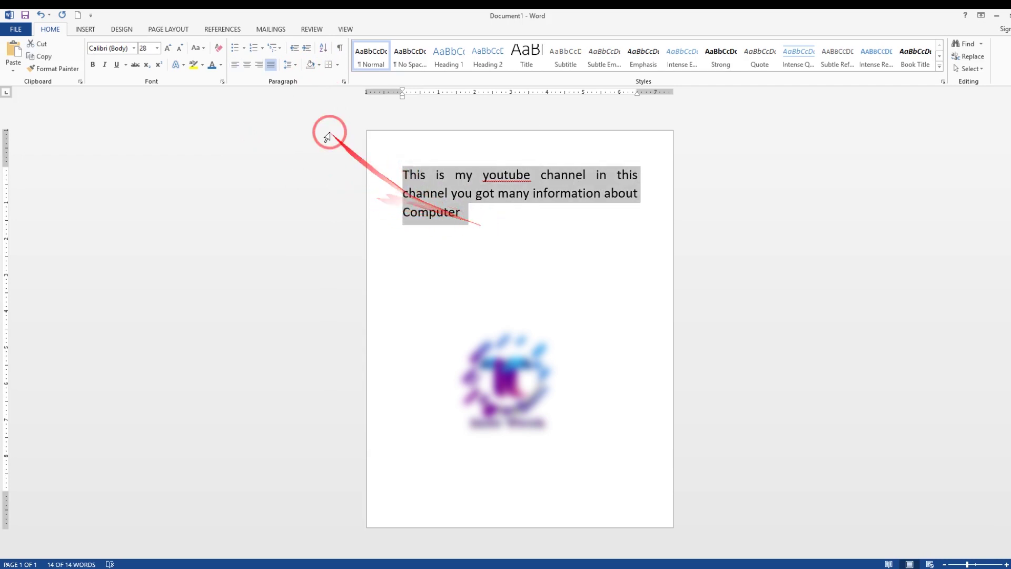
Step: Shade the channel paragraph light gold
left_click(319, 65)
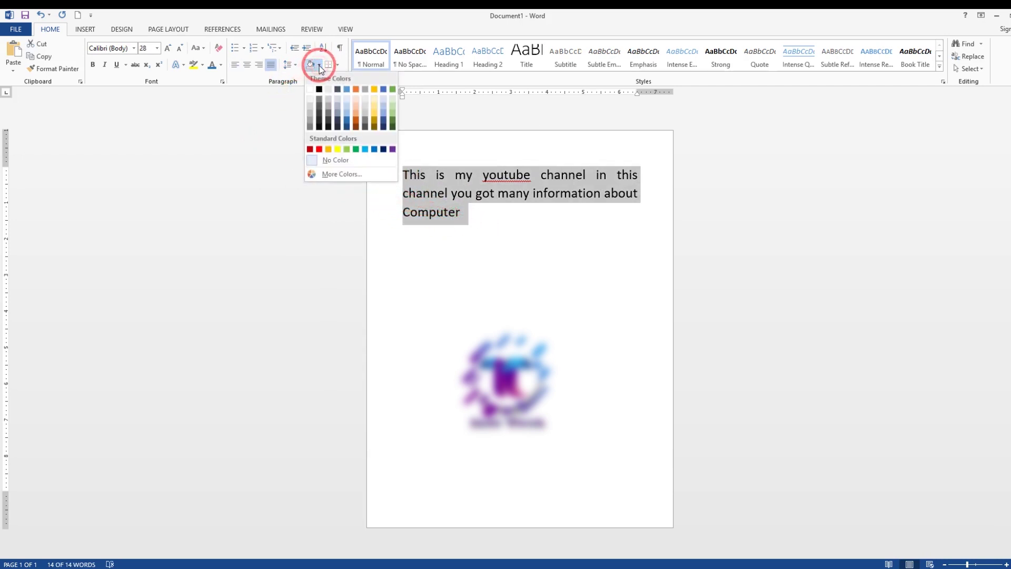
left_click(358, 107)
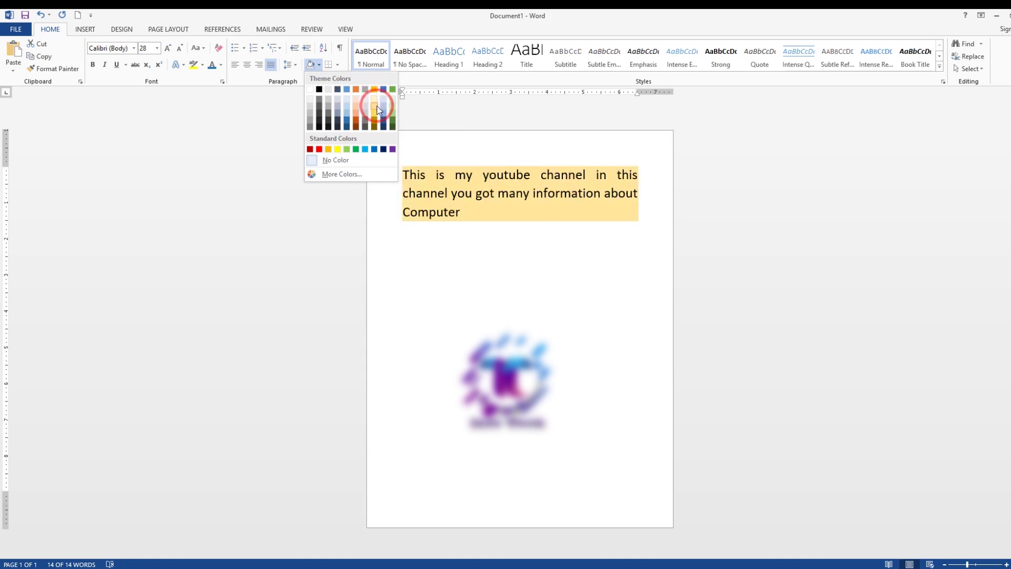
left_click(377, 110)
left_click(492, 218)
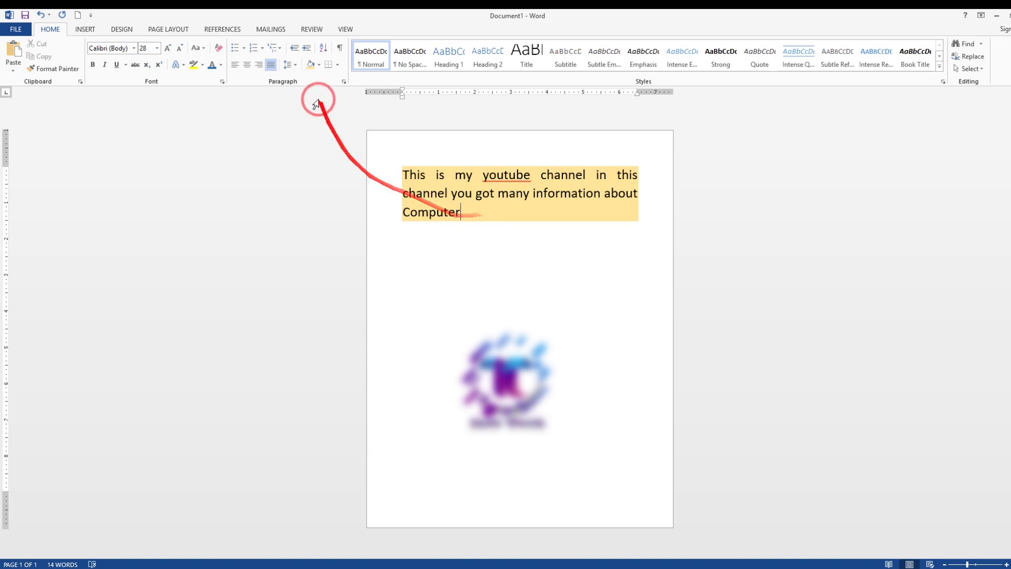
Step: Apply All Borders, then Outside Borders, then No Border to the paragraph
left_click(338, 66)
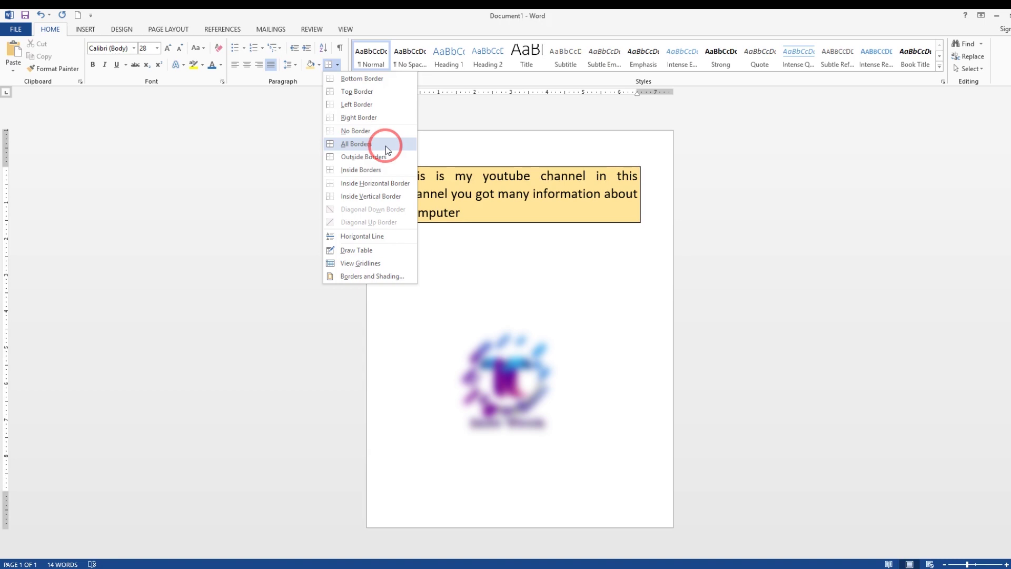
left_click(388, 149)
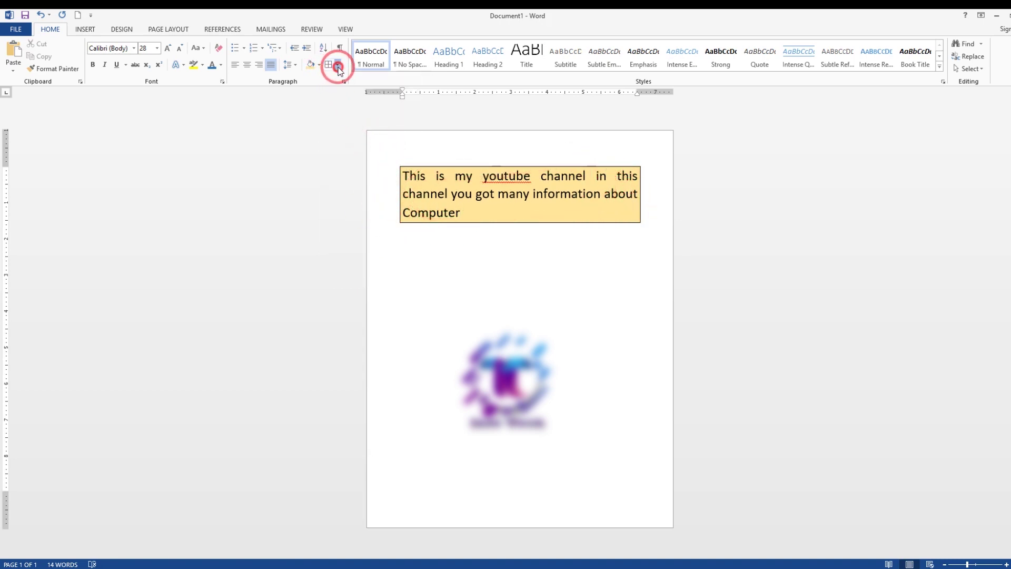
left_click(338, 65)
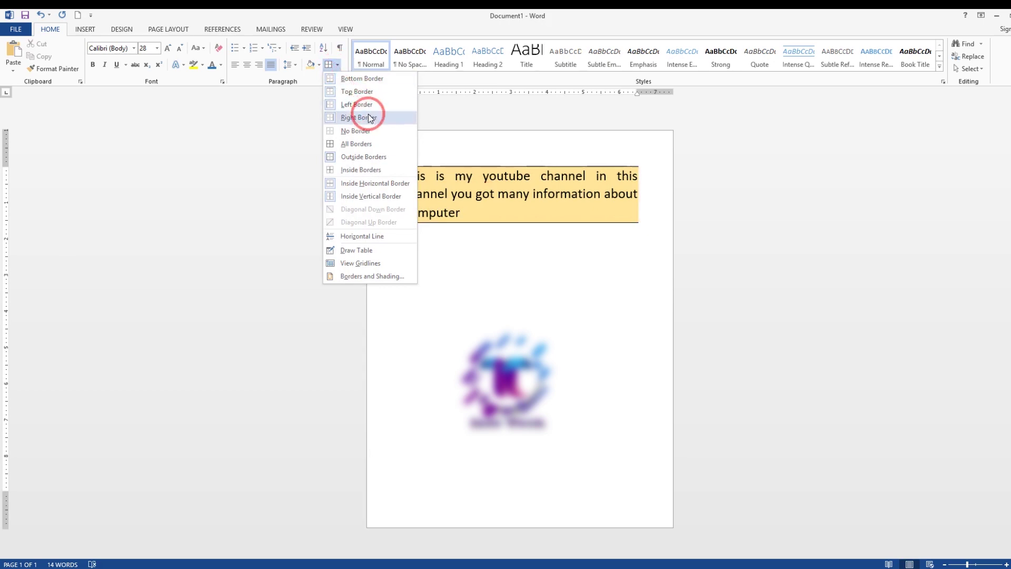
left_click(372, 161)
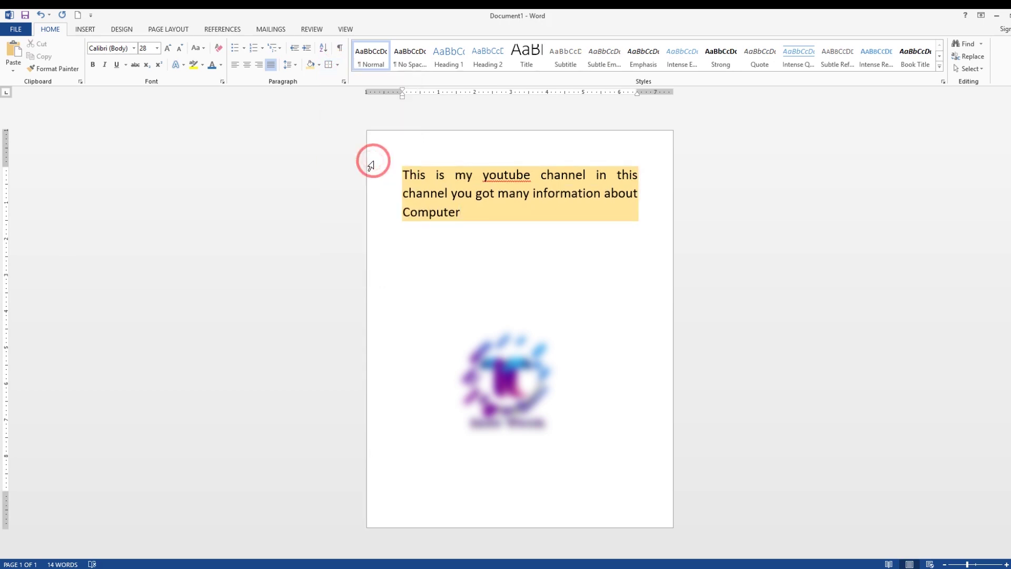
left_click(337, 64)
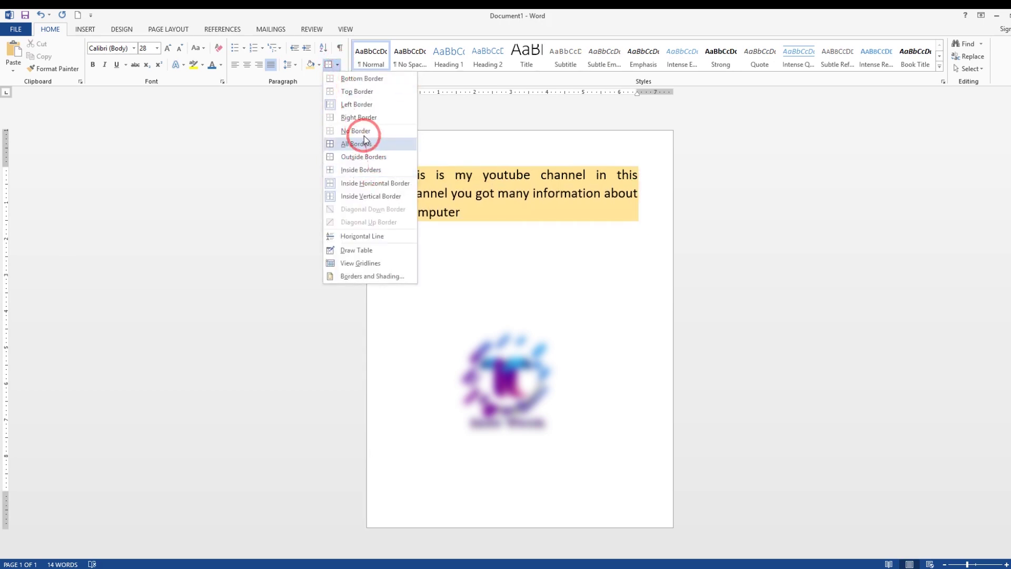
left_click(363, 104)
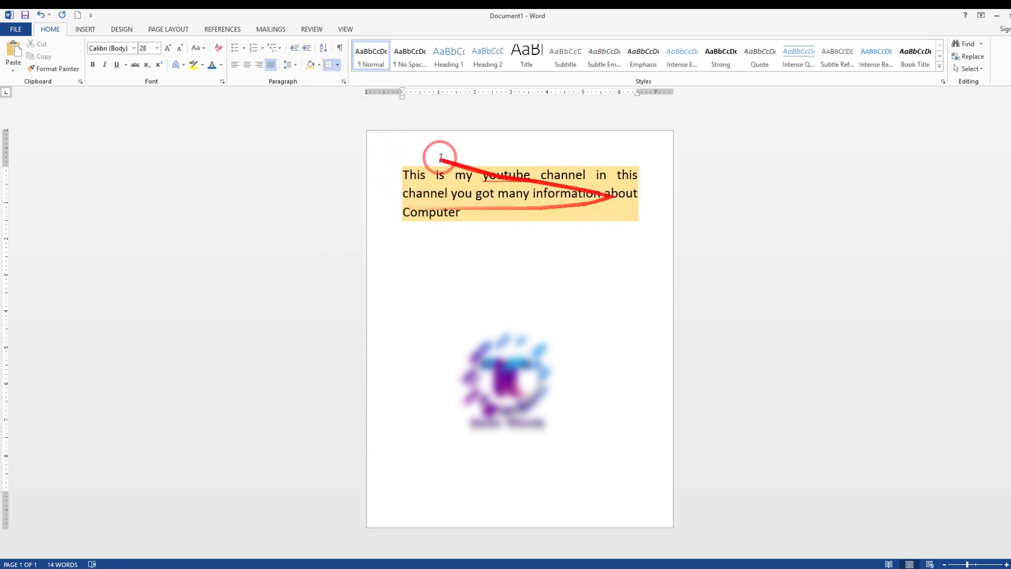
left_click(337, 64)
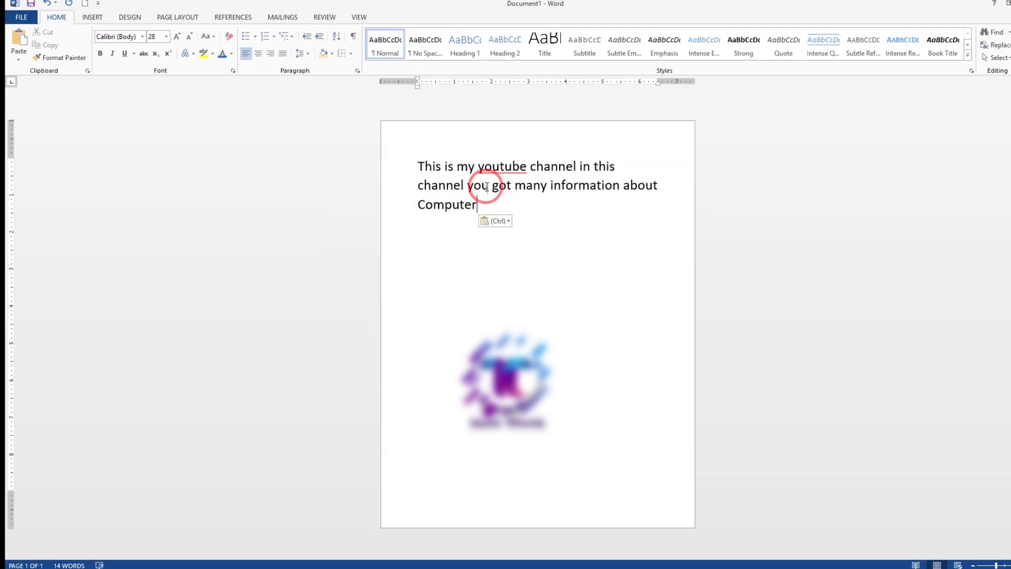
left_click_drag(476, 208, 414, 166)
key("ctrl+c")
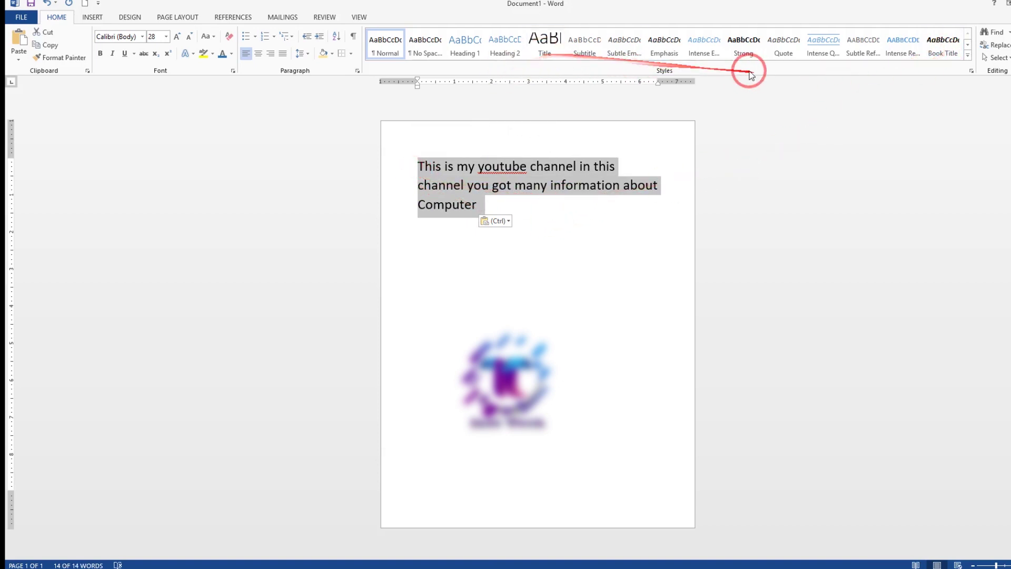
Step: Browse the expanded Styles gallery without applying a style, then paste in the student marks table
left_click(969, 57)
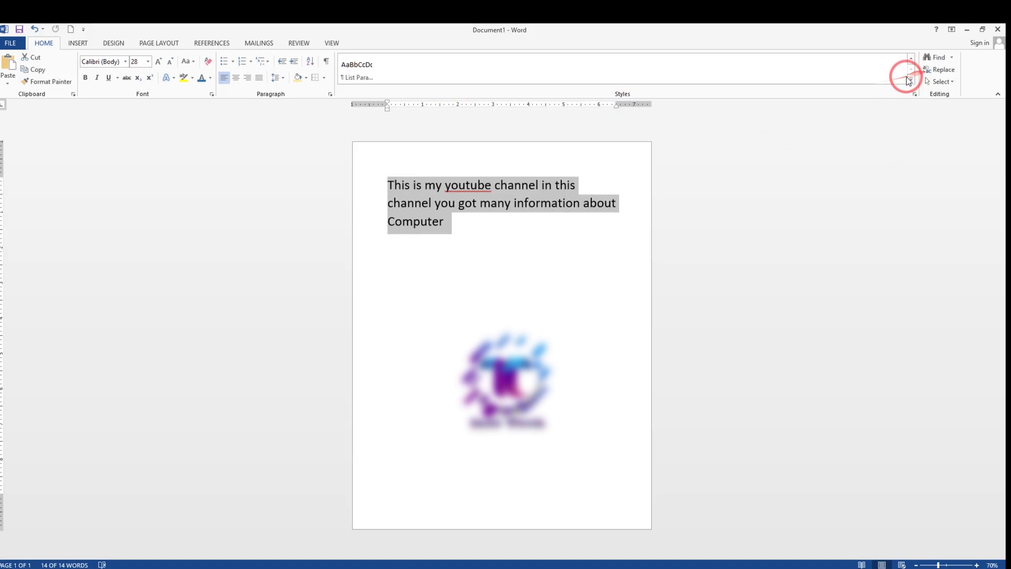
left_click(908, 76)
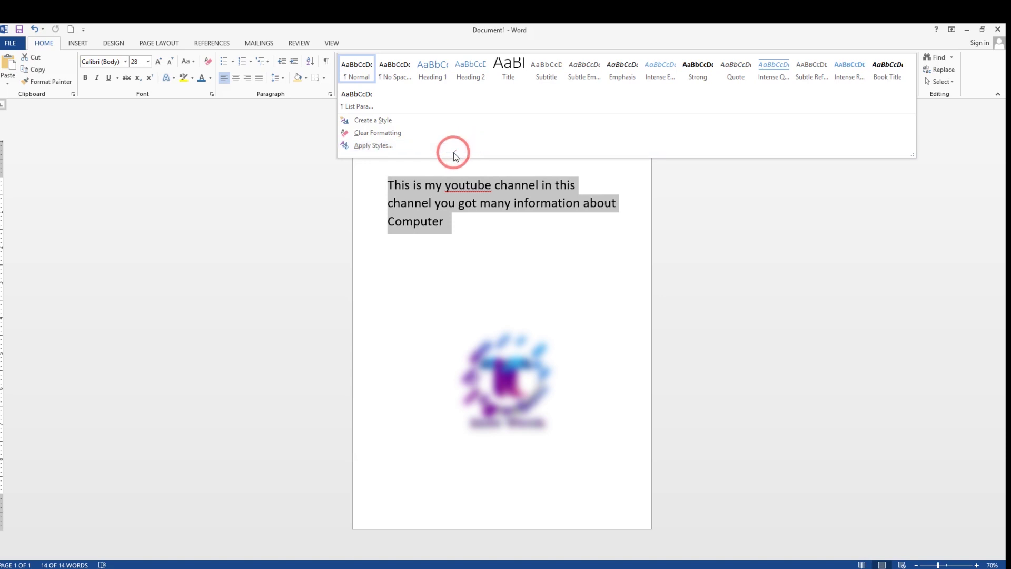
left_click(463, 200)
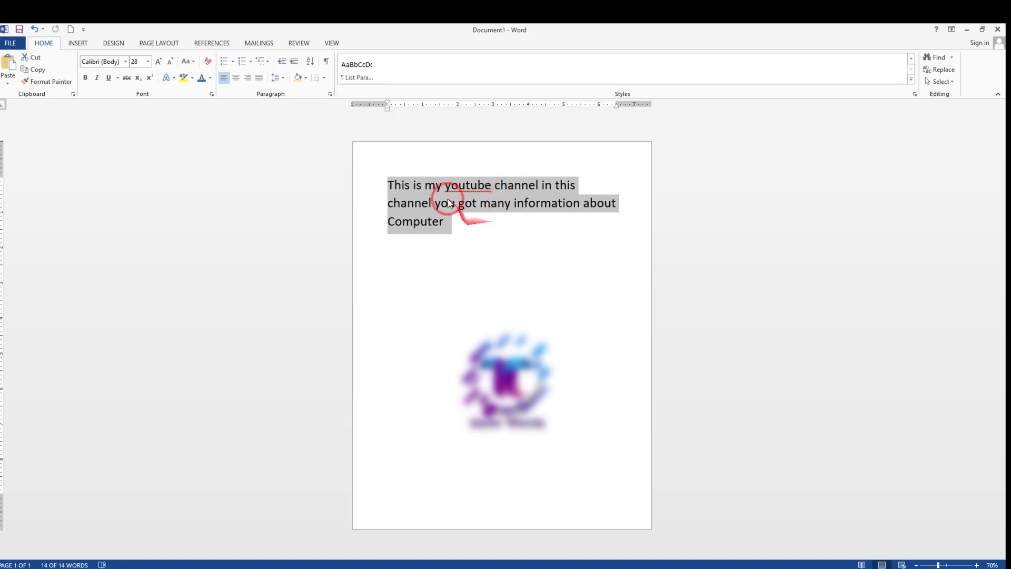
key("ctrl+v")
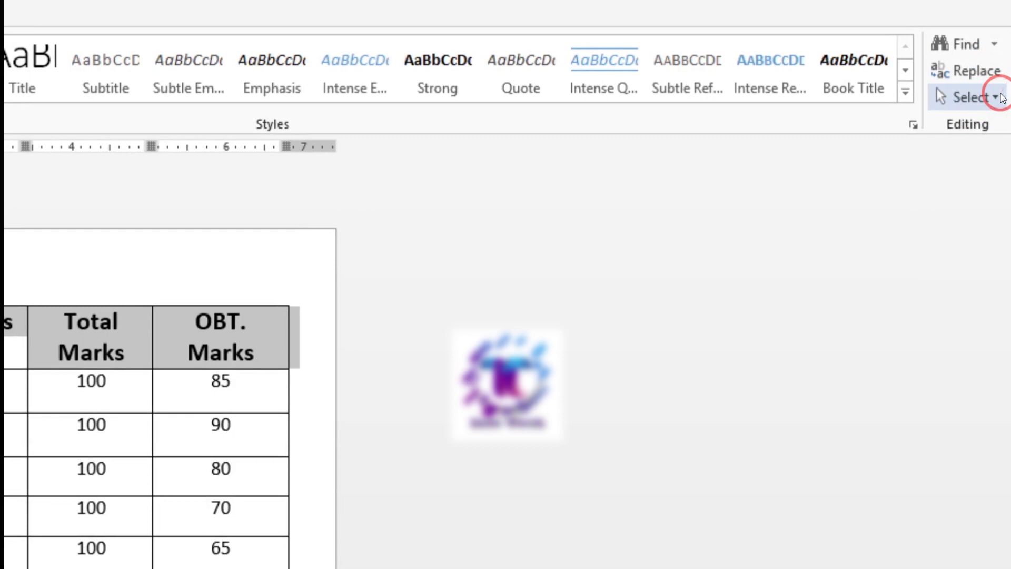
Step: Search the Navigation pane for the sixth student's name, then close the pane
left_click(972, 46)
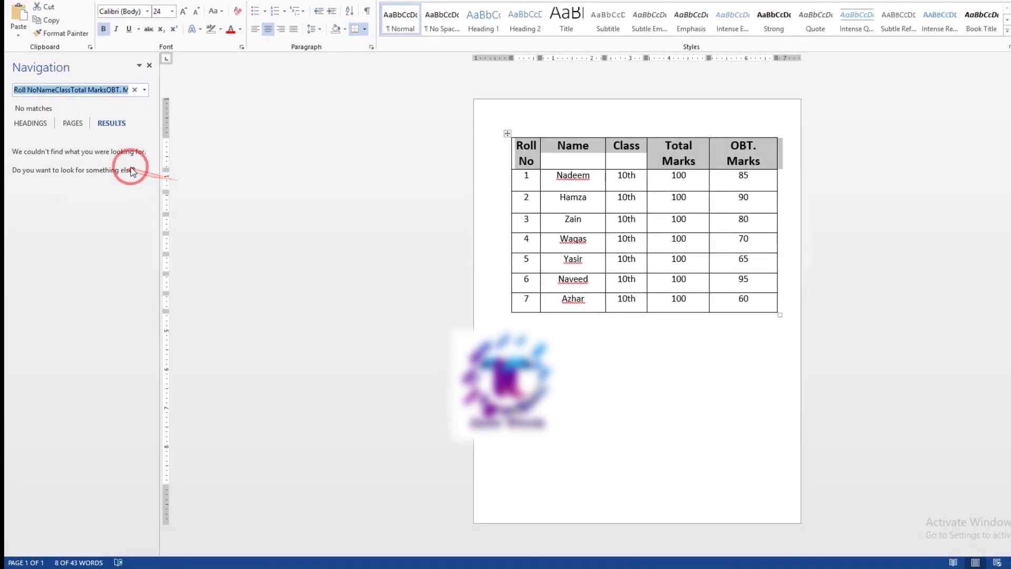
left_click(132, 90)
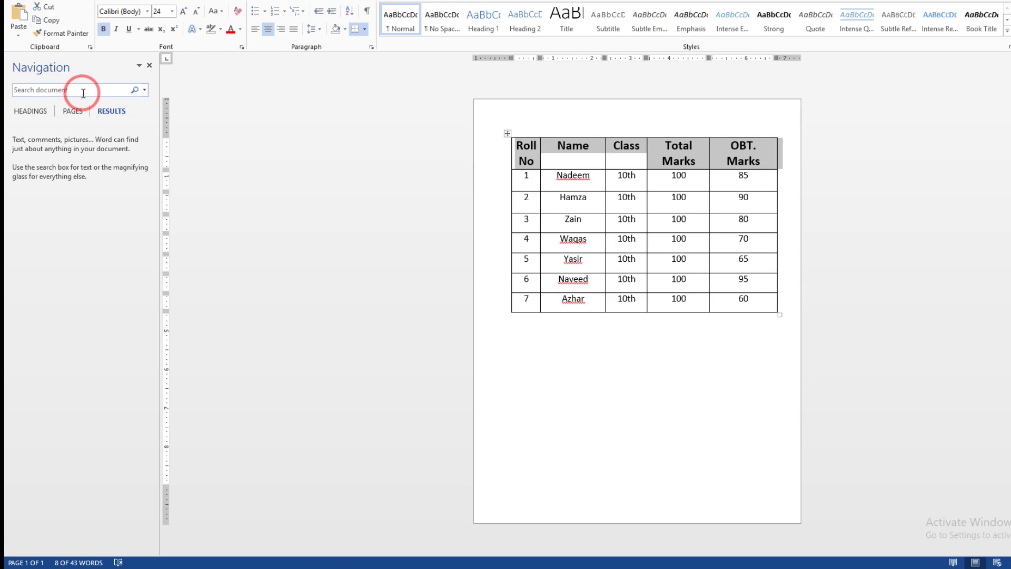
left_click(81, 92)
key("Return")
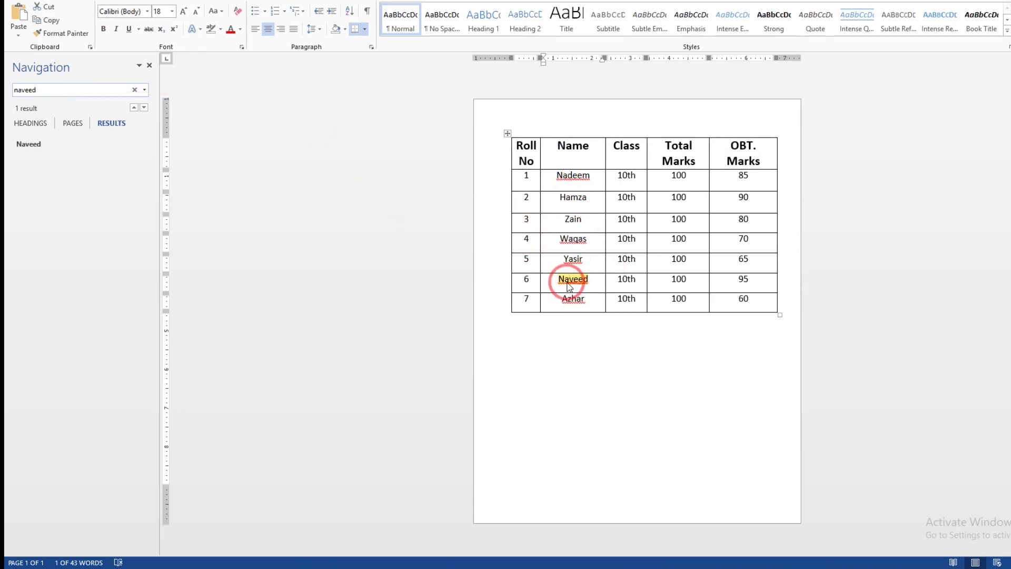
left_click(149, 66)
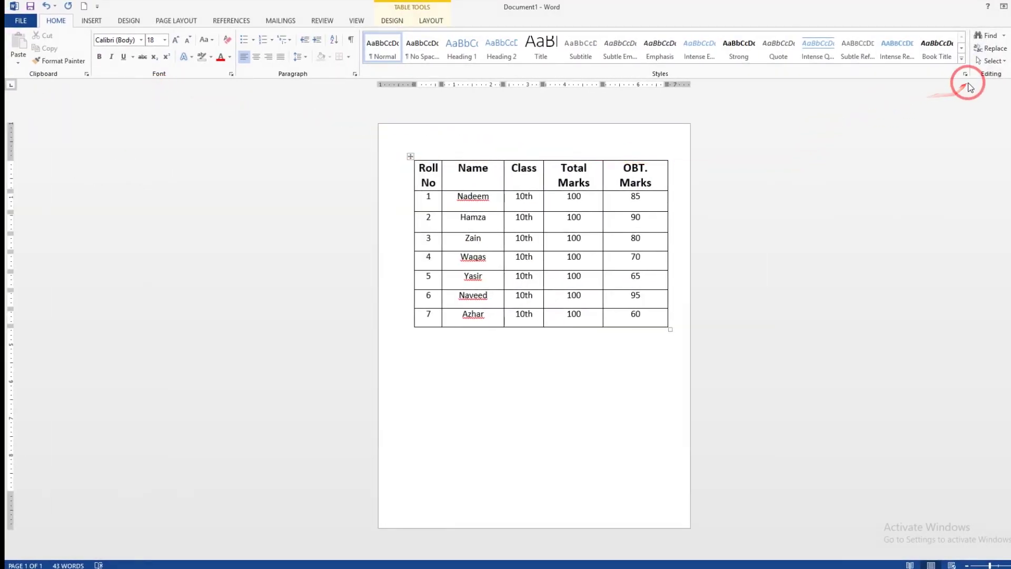
Step: Locate a student's name in the marks table with Find Next
left_click(953, 87)
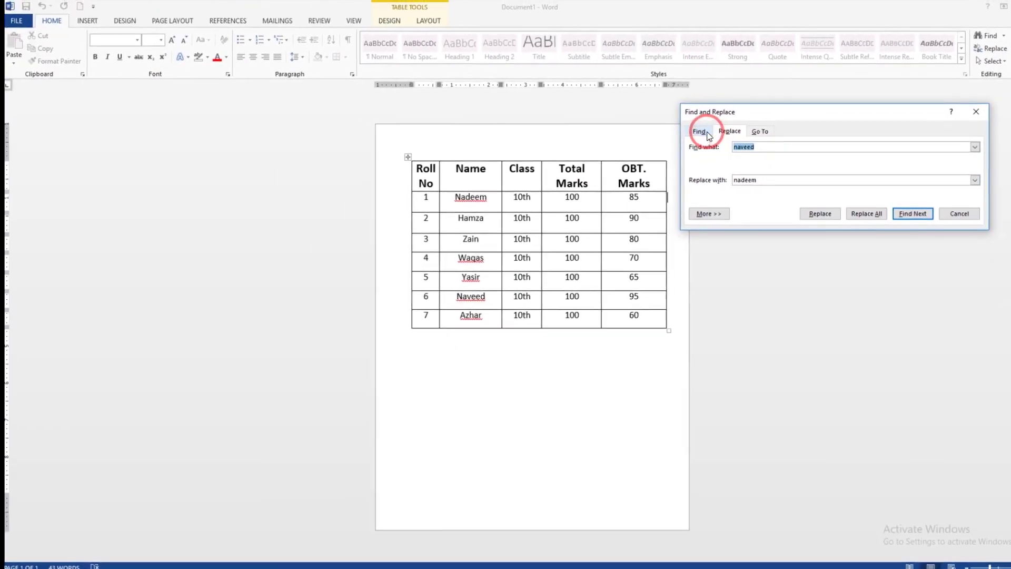
left_click(706, 132)
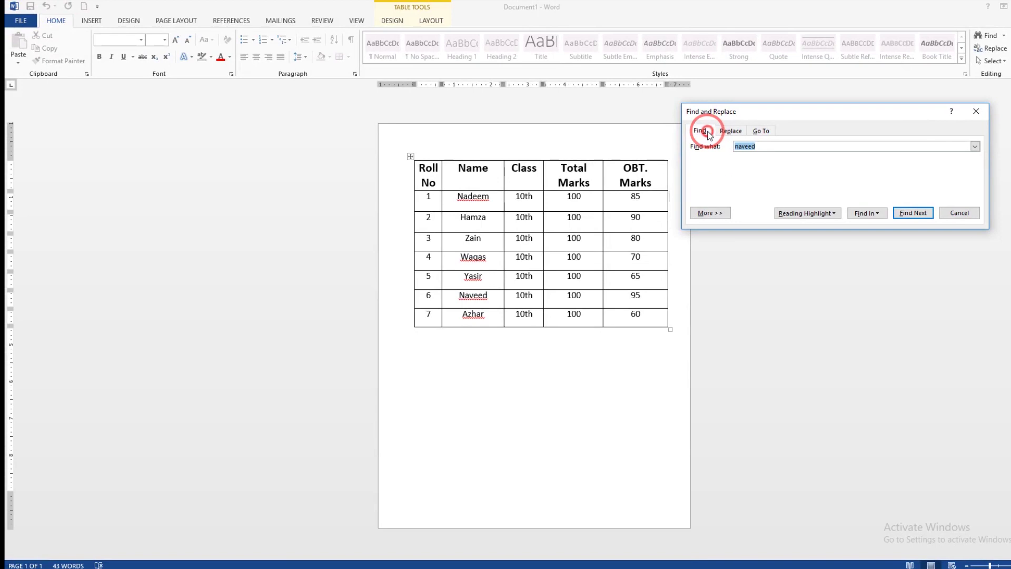
left_click(764, 146)
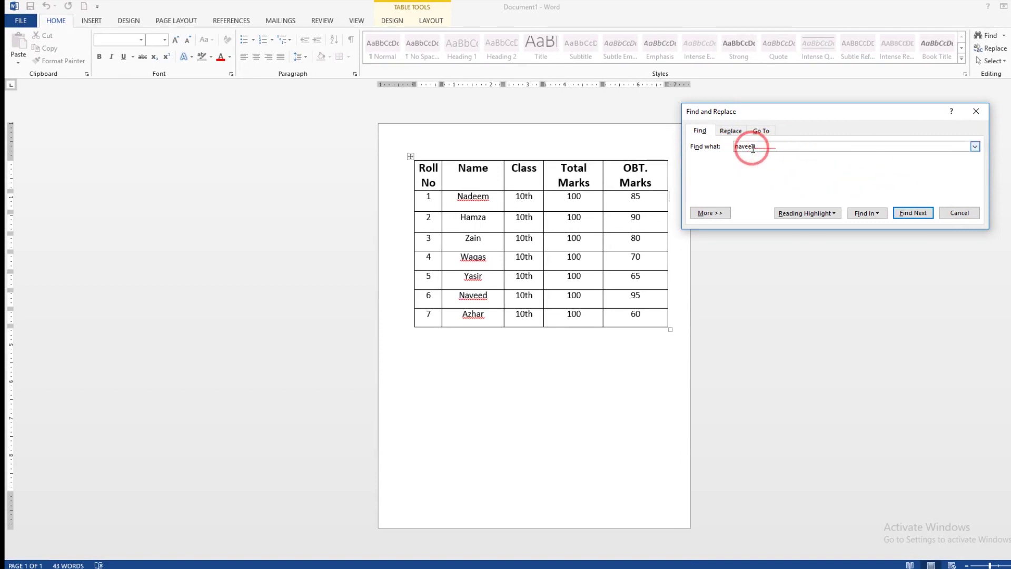
left_click(913, 213)
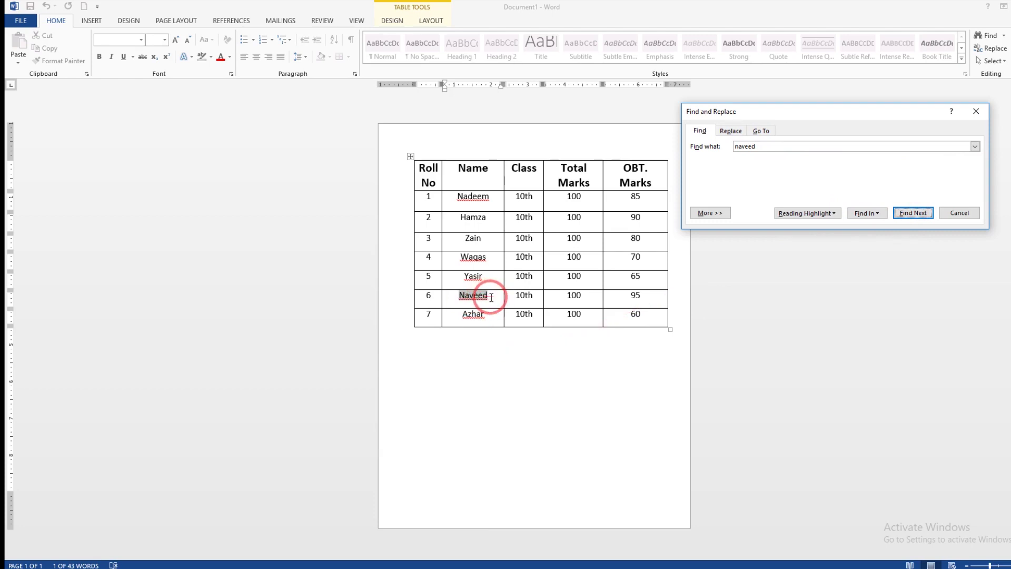
Step: Replace the second student's name with a new name using Replace All
left_click(731, 131)
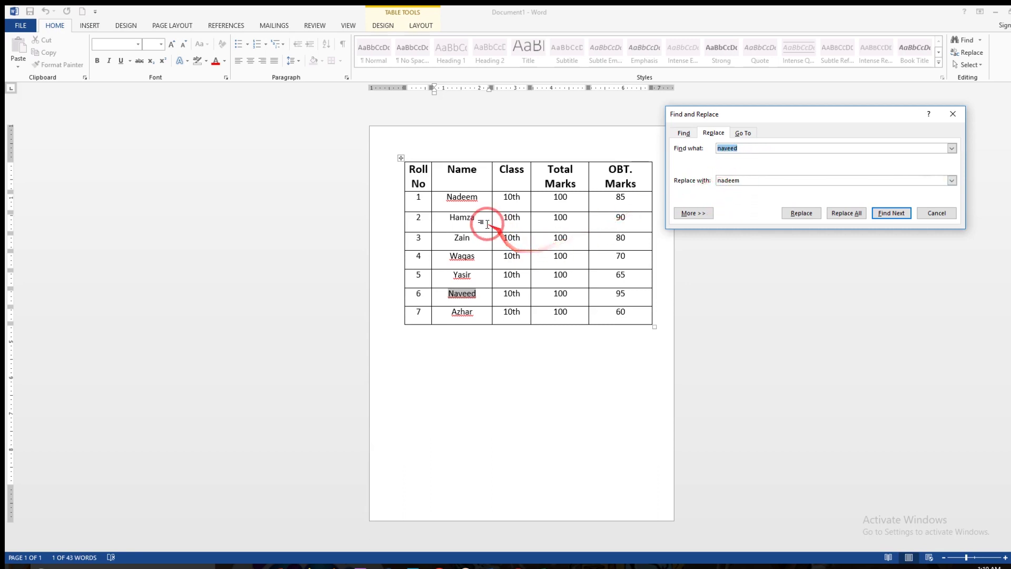
left_click(742, 149)
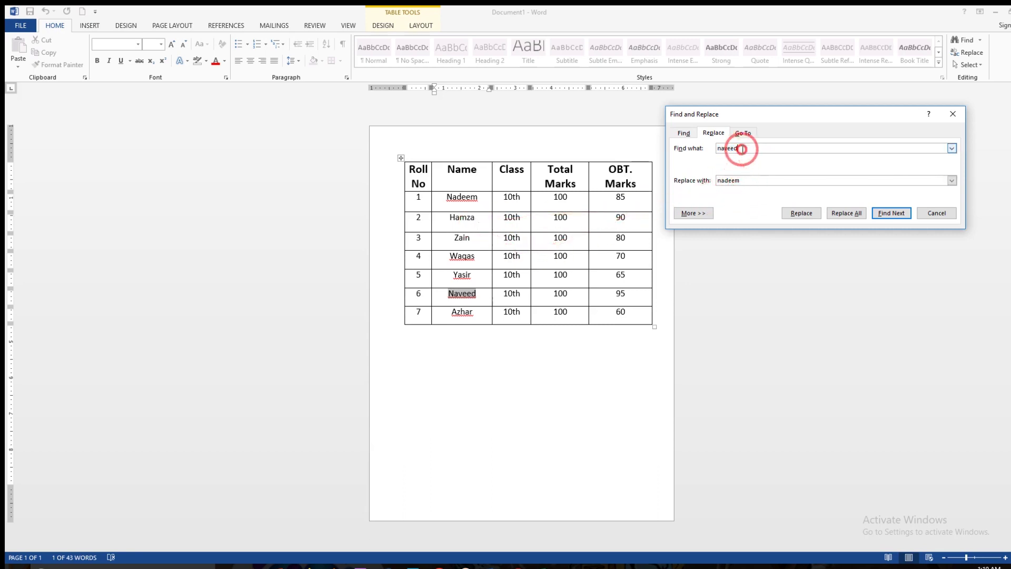
double_click(742, 149)
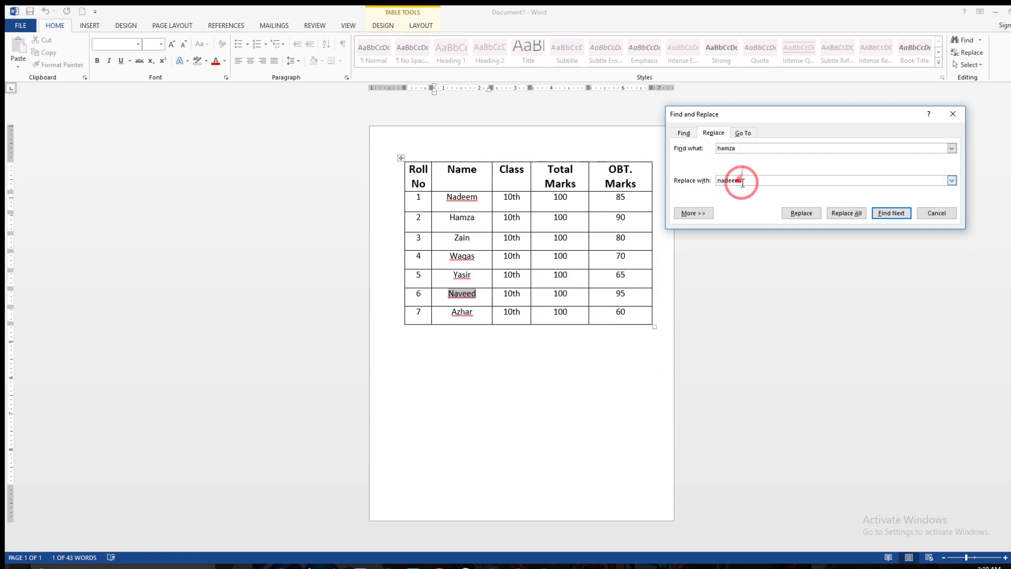
left_click_drag(758, 180, 670, 184)
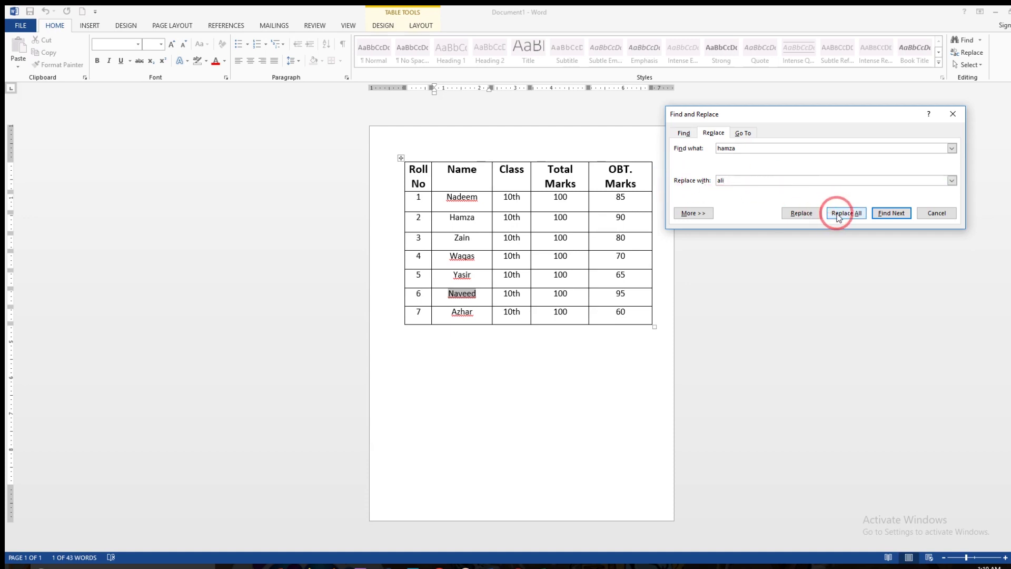
left_click(842, 213)
left_click(523, 319)
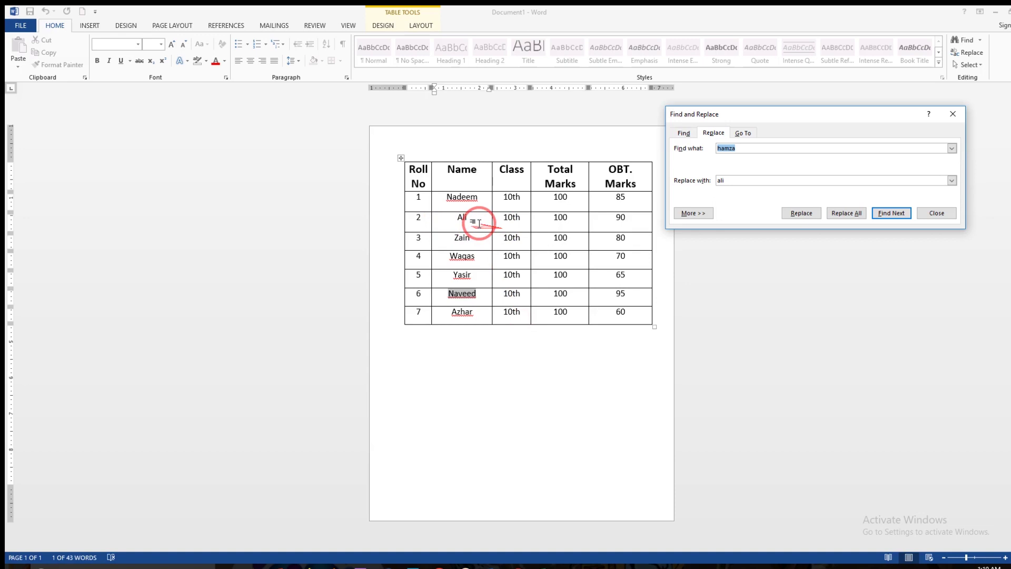
Step: Browse the Go To list of targets and select the page number box
left_click(747, 136)
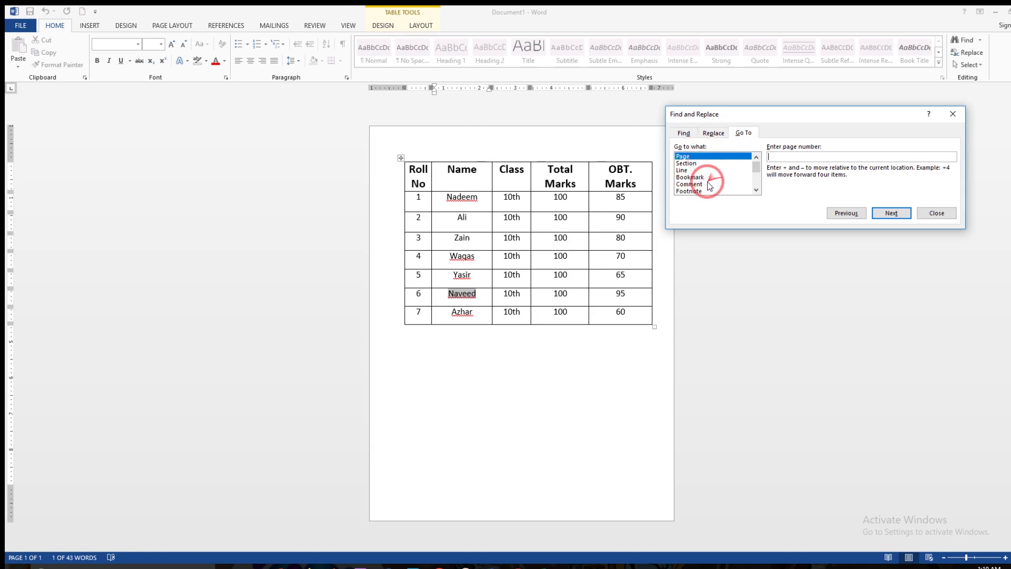
scroll(713, 191, "down", 1)
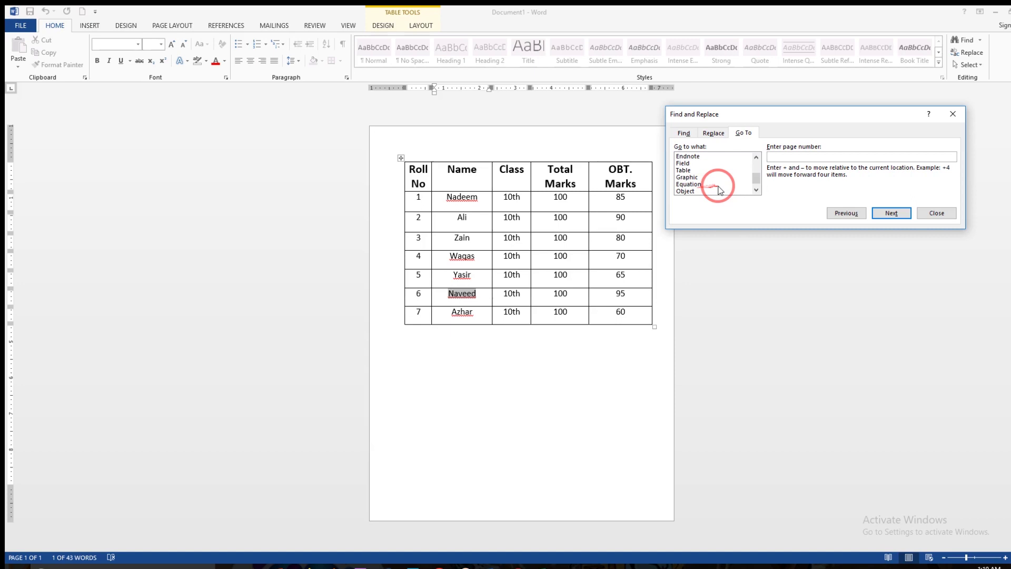
scroll(705, 189, "down", 1)
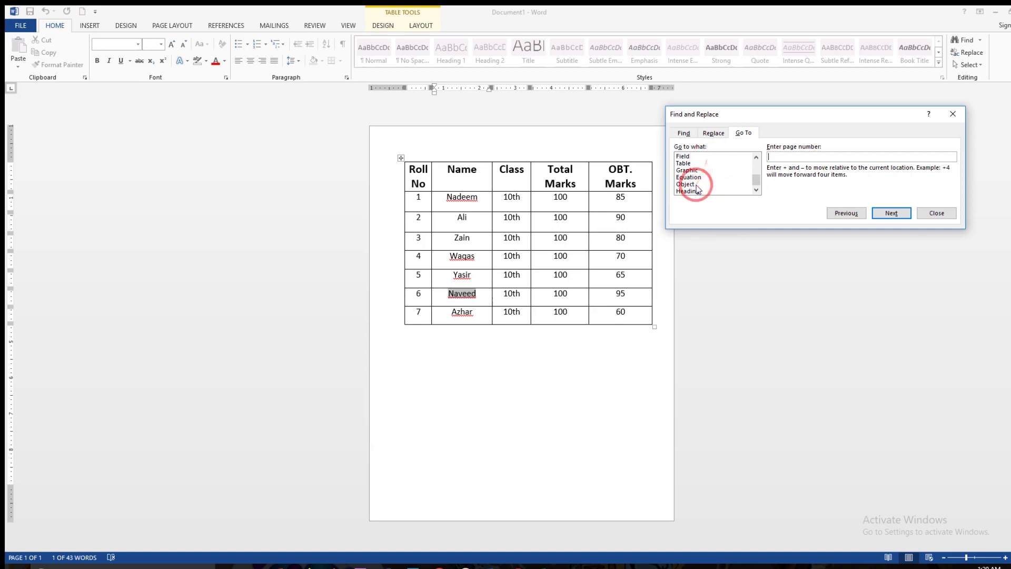
scroll(699, 170, "up", 7)
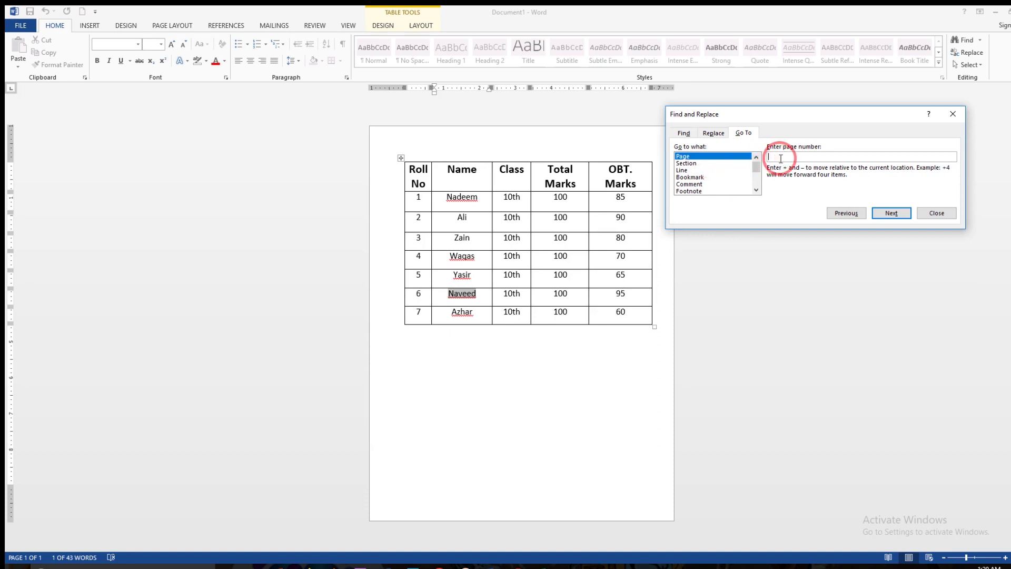
left_click(779, 157)
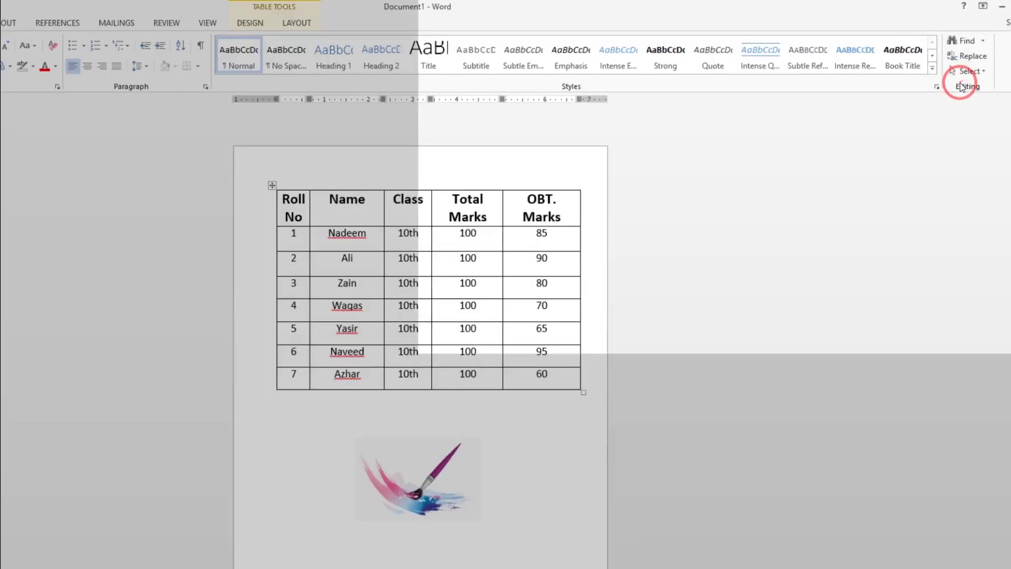
Step: Select All in the marks-table document, deselect, then pick the paintbrush image and reopen Select
left_click(919, 126)
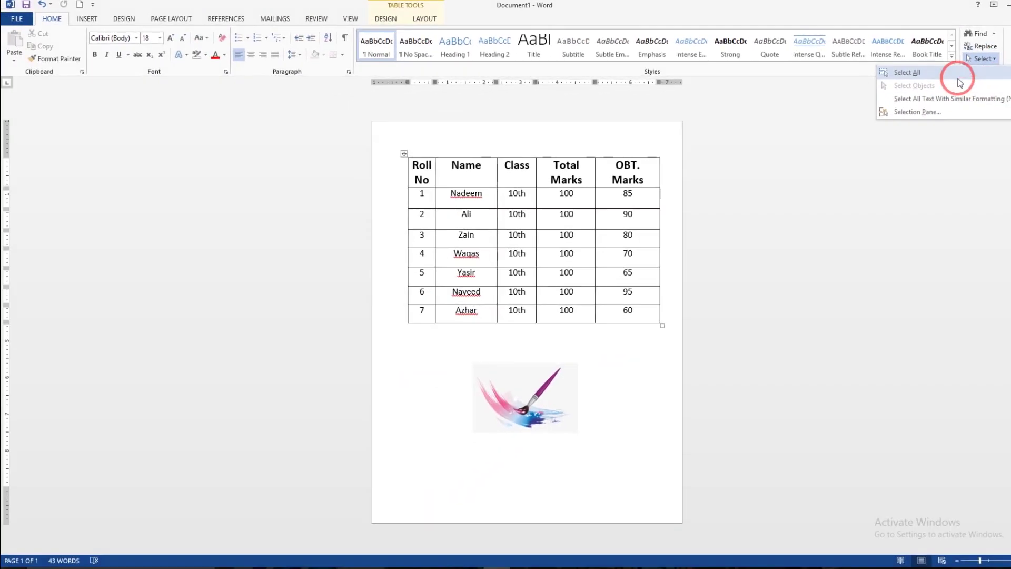
left_click(959, 79)
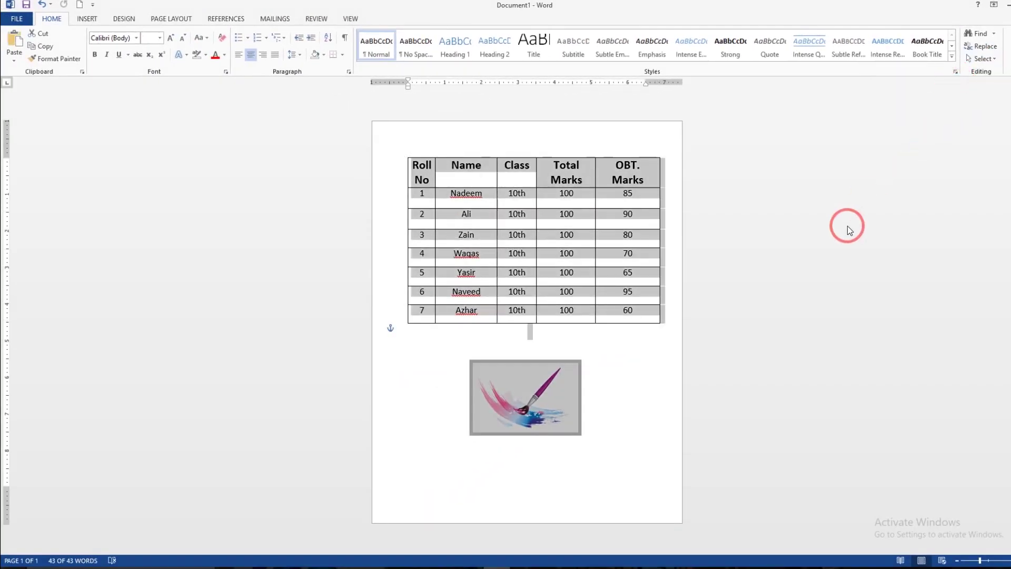
left_click(679, 328)
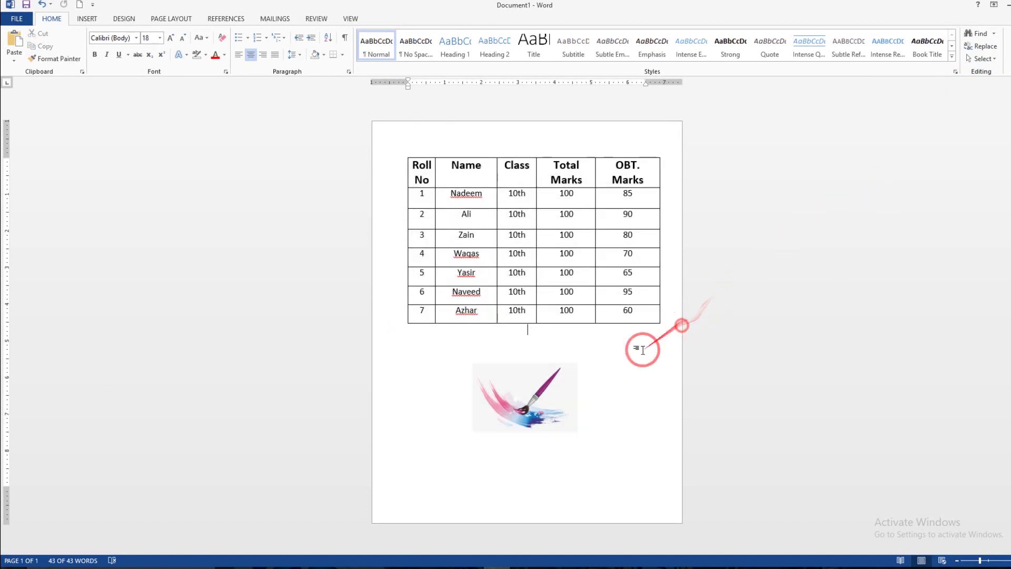
left_click(562, 390)
left_click(983, 58)
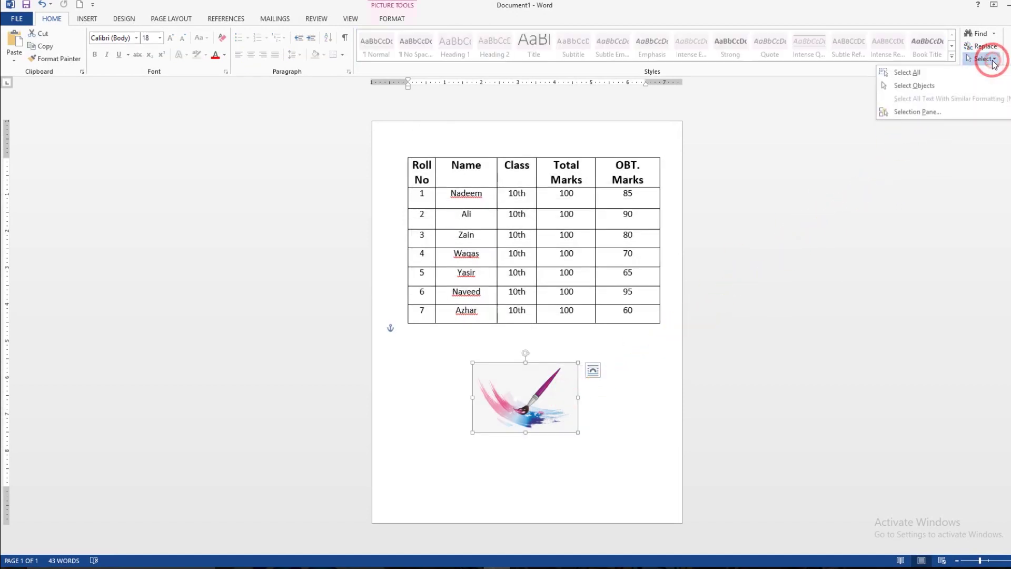
Step: Turn on Select Objects mode and show the Selection pane
left_click(977, 87)
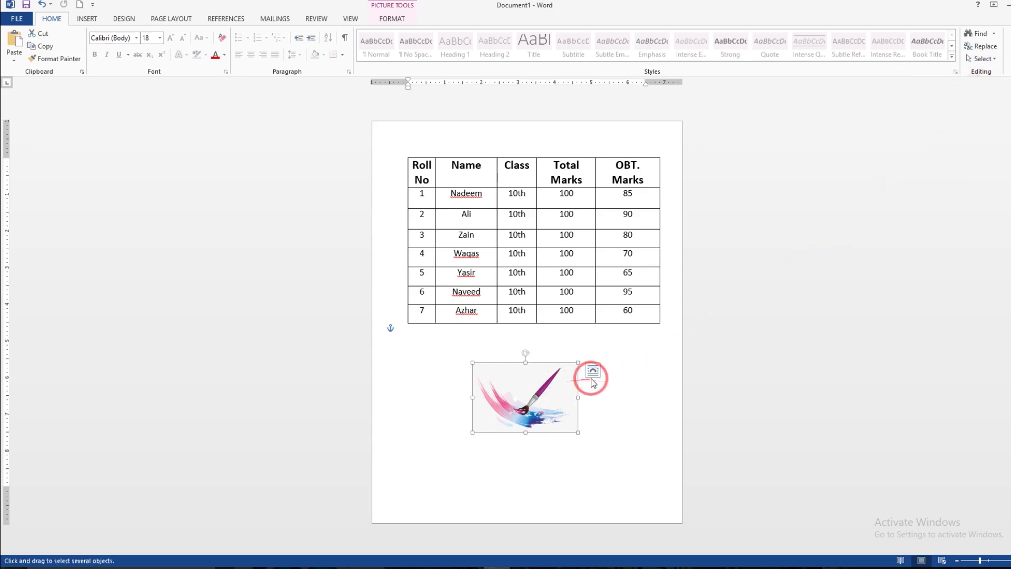
left_click(983, 58)
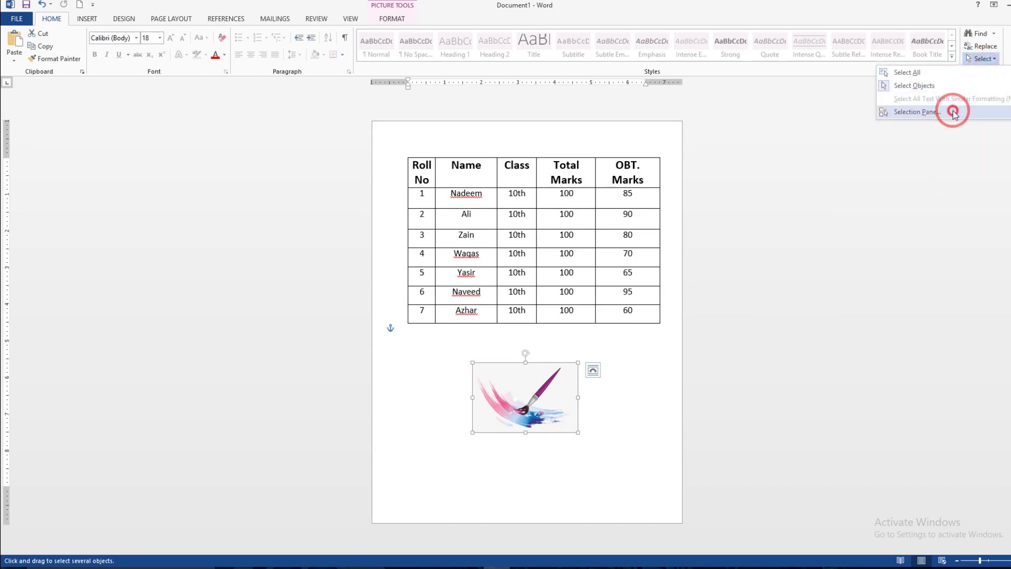
left_click(955, 113)
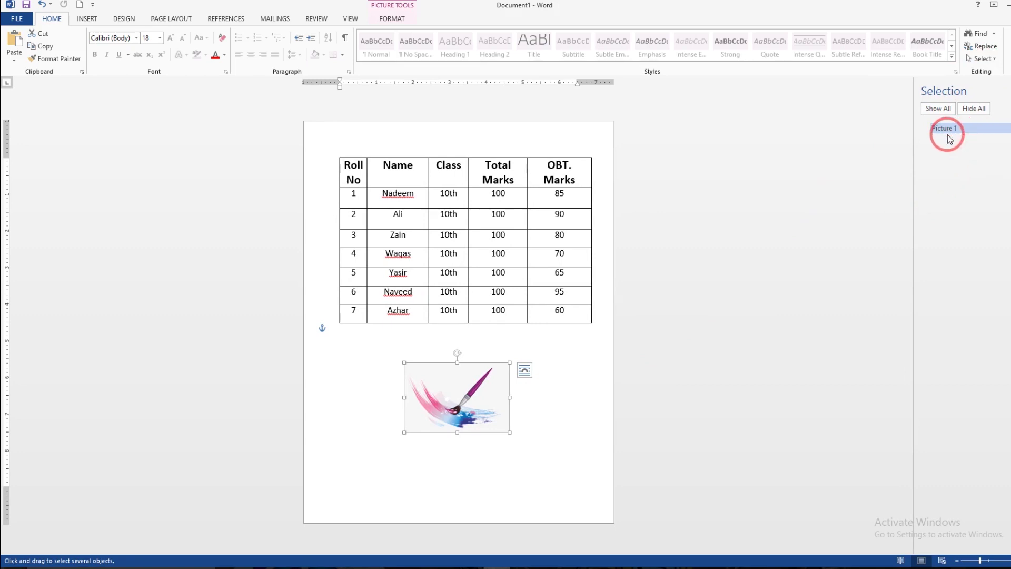
Step: Delete Picture 1, the paintbrush image, then undo to restore it
left_click(962, 131)
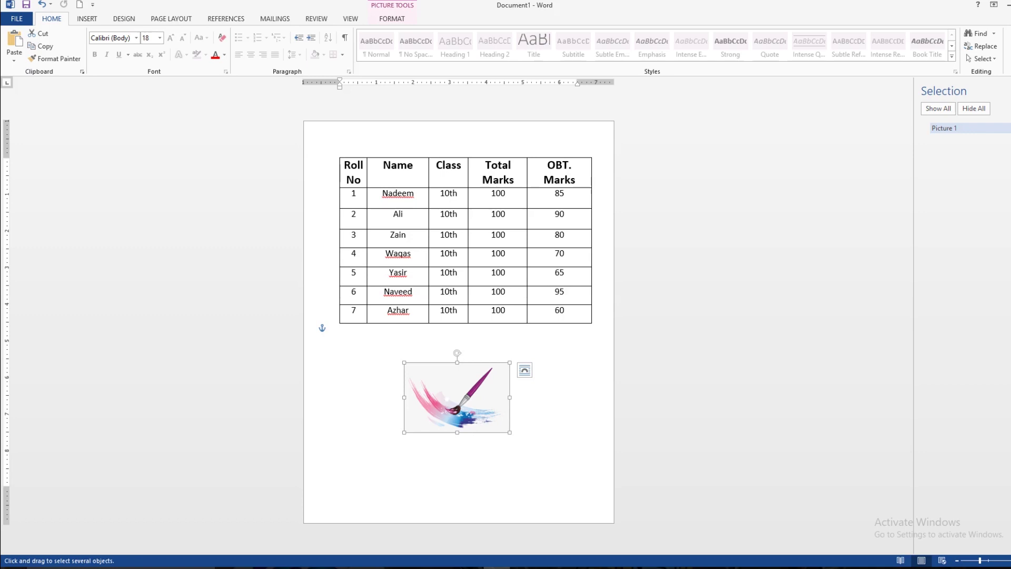
key("Delete")
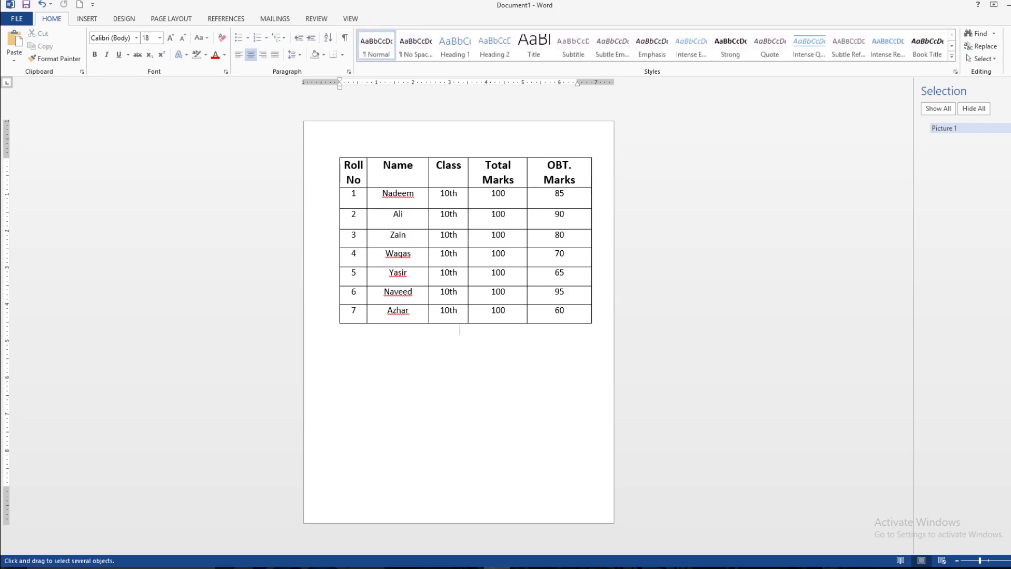
key("ctrl+z")
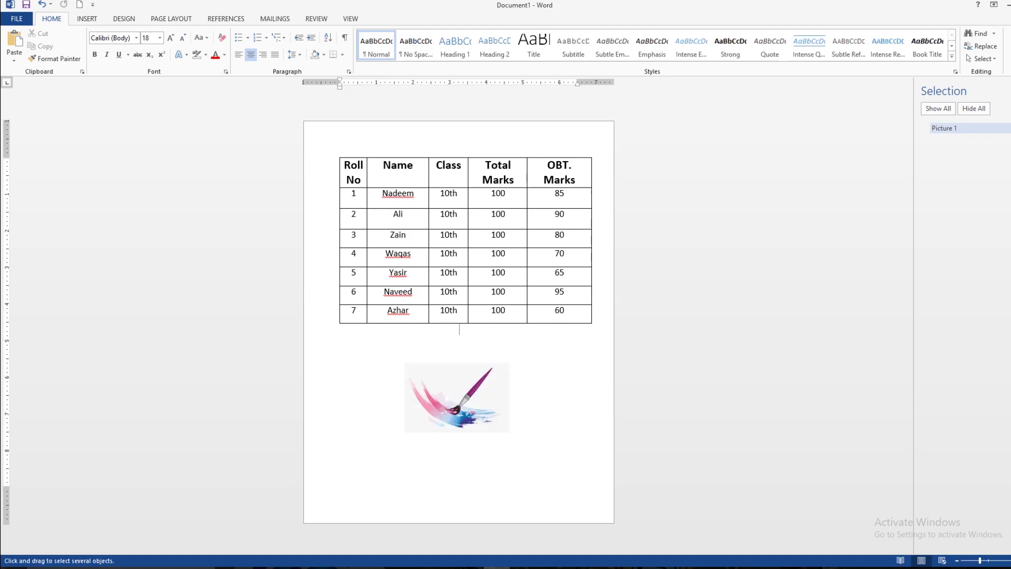